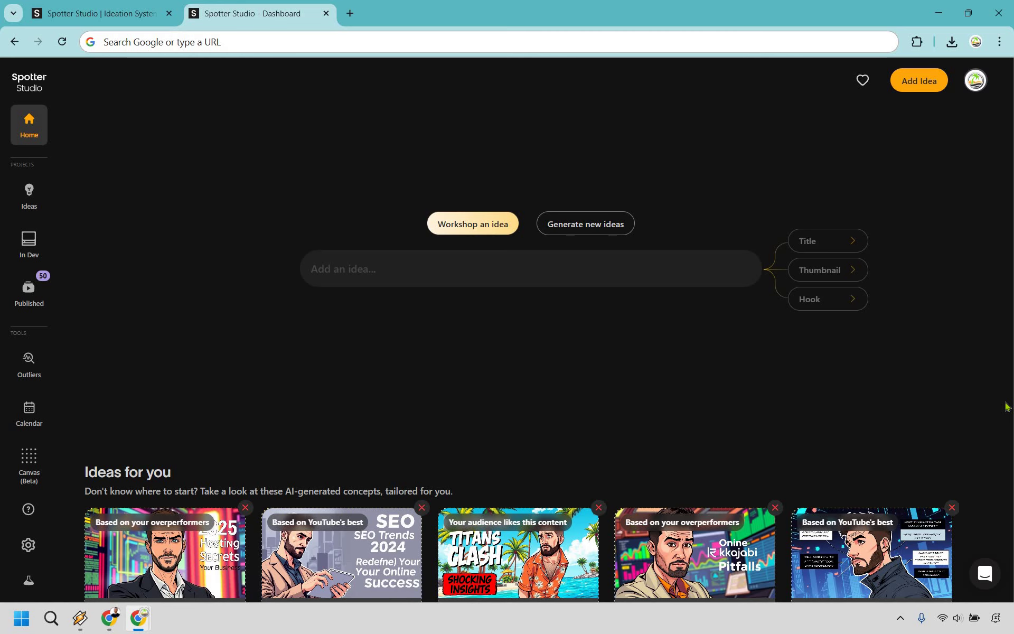
Open the Outliers tool and review the sort, outlier index and upload date filter options
{"action": "left_click", "coordinate": [29, 366]}
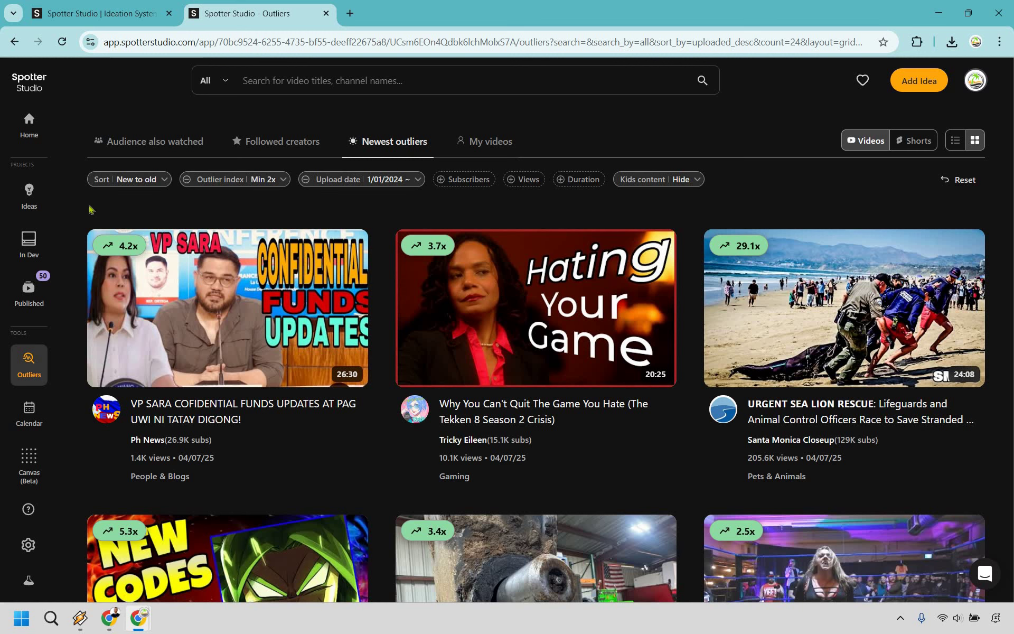
{"action": "left_click", "coordinate": [127, 181]}
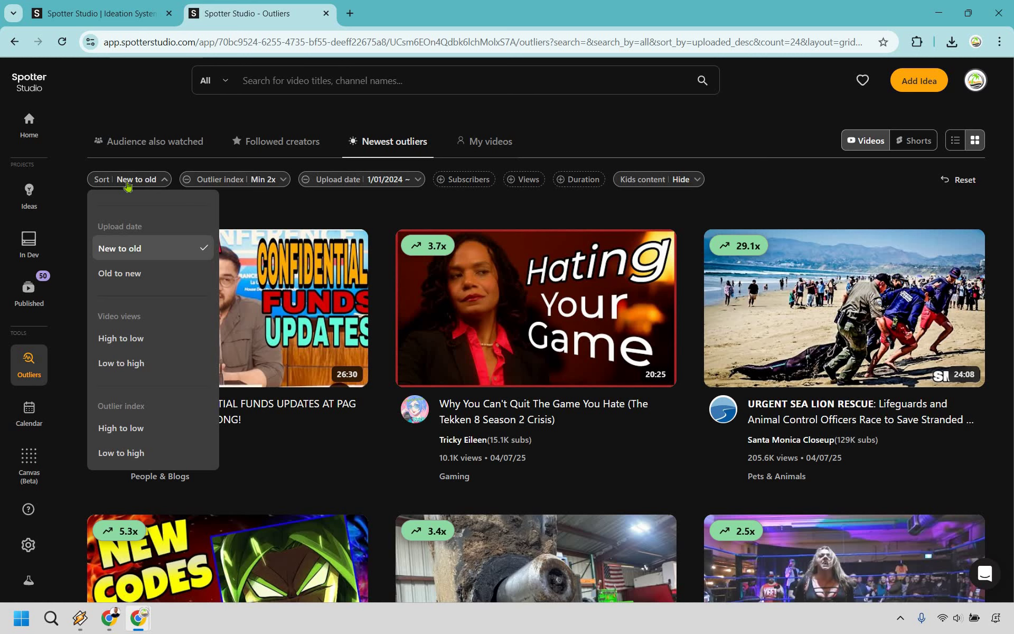
{"action": "left_click", "coordinate": [226, 182]}
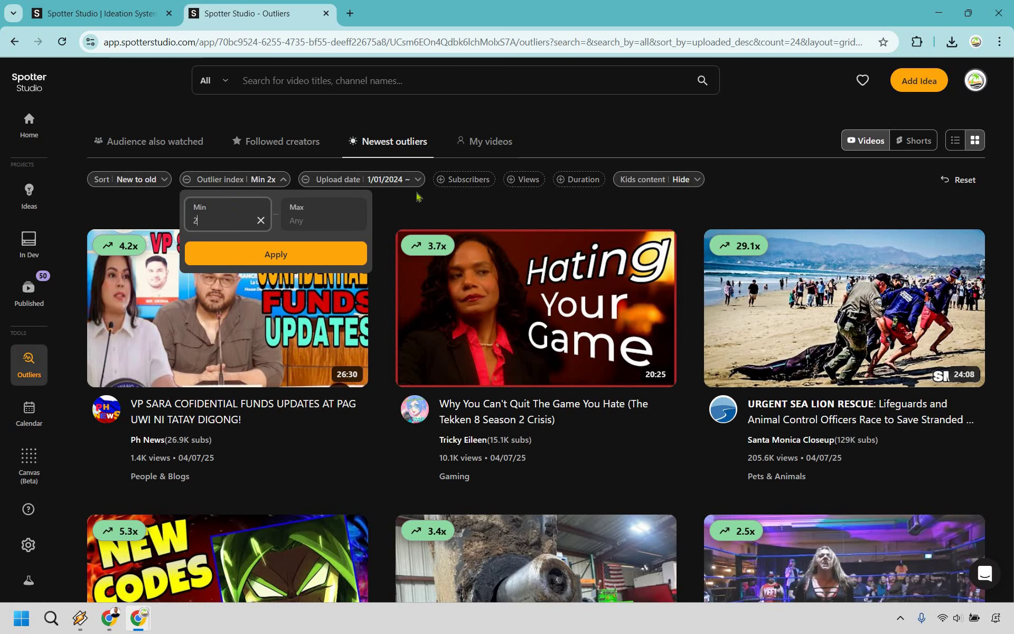
{"action": "left_click", "coordinate": [393, 182]}
{"action": "left_click", "coordinate": [394, 182]}
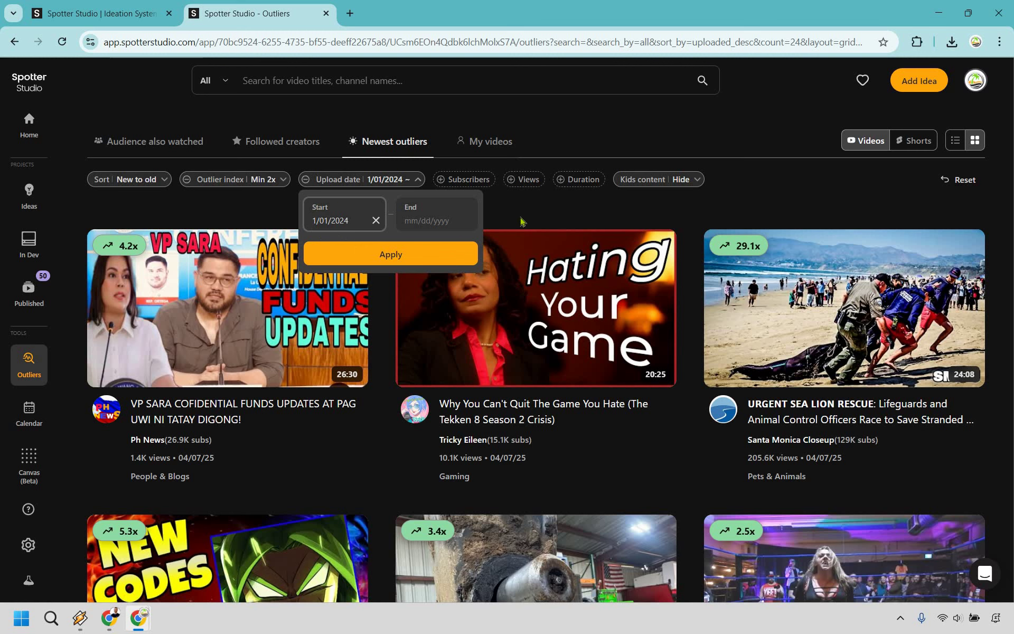
{"action": "left_click", "coordinate": [635, 200]}
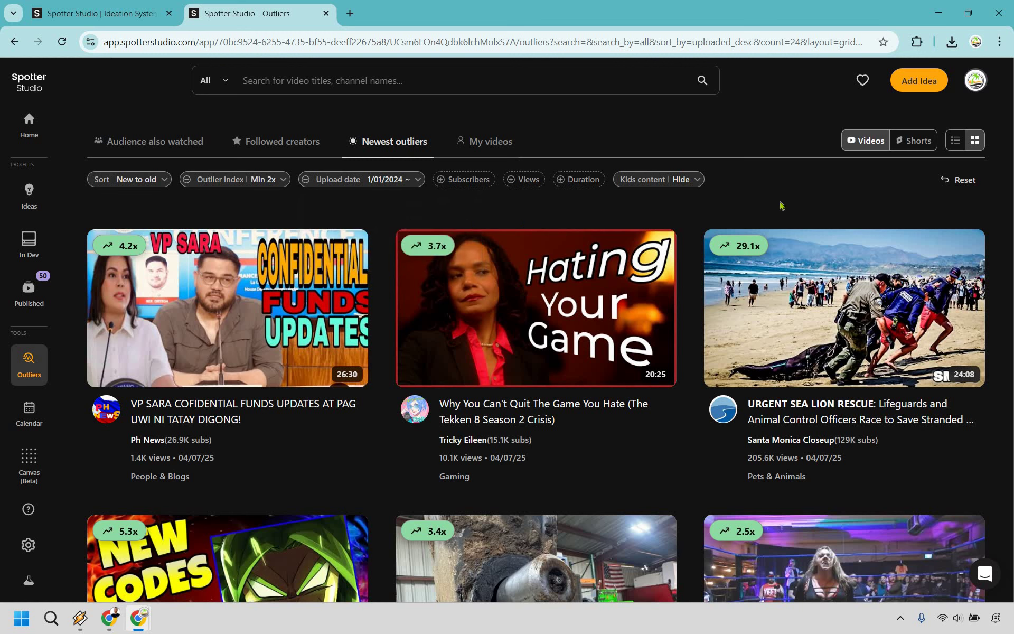
Search the newest outliers for "landing page" videos
{"action": "left_click", "coordinate": [336, 80]}
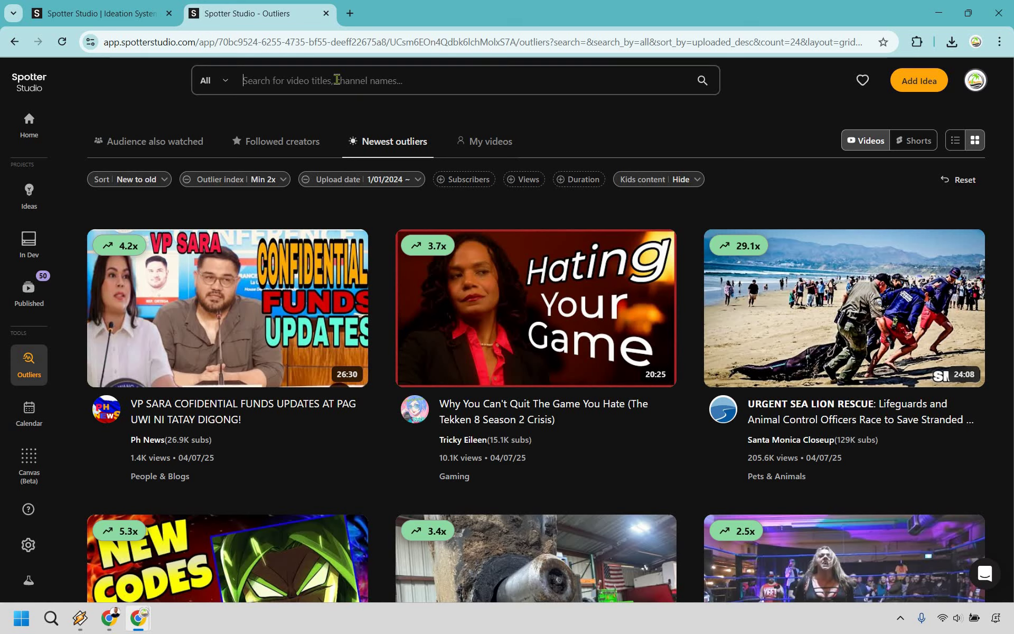
{"action": "type", "text": "landing page"}
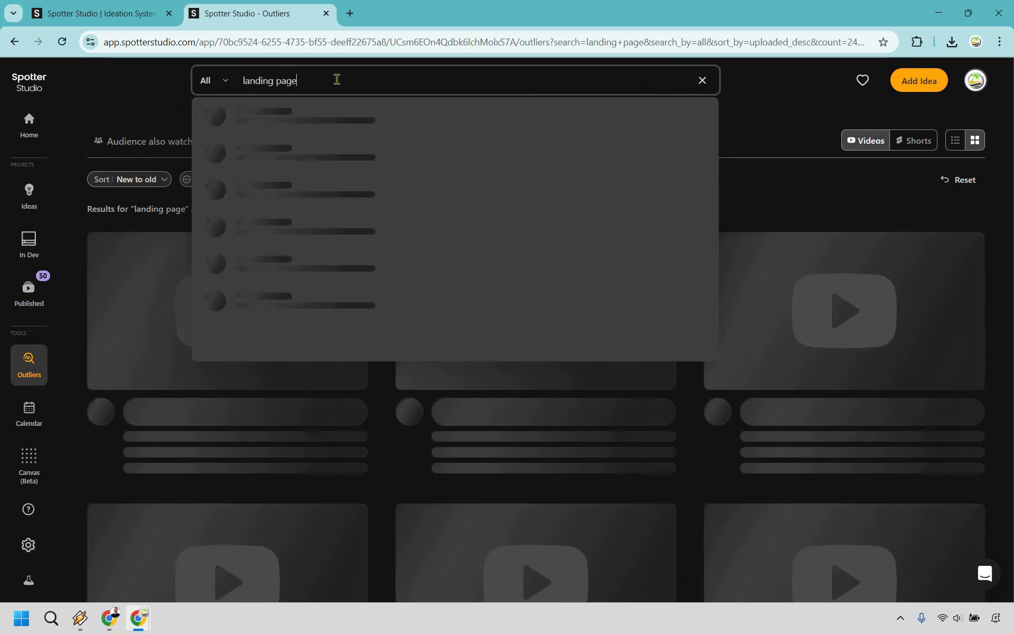
{"action": "key", "text": "Return"}
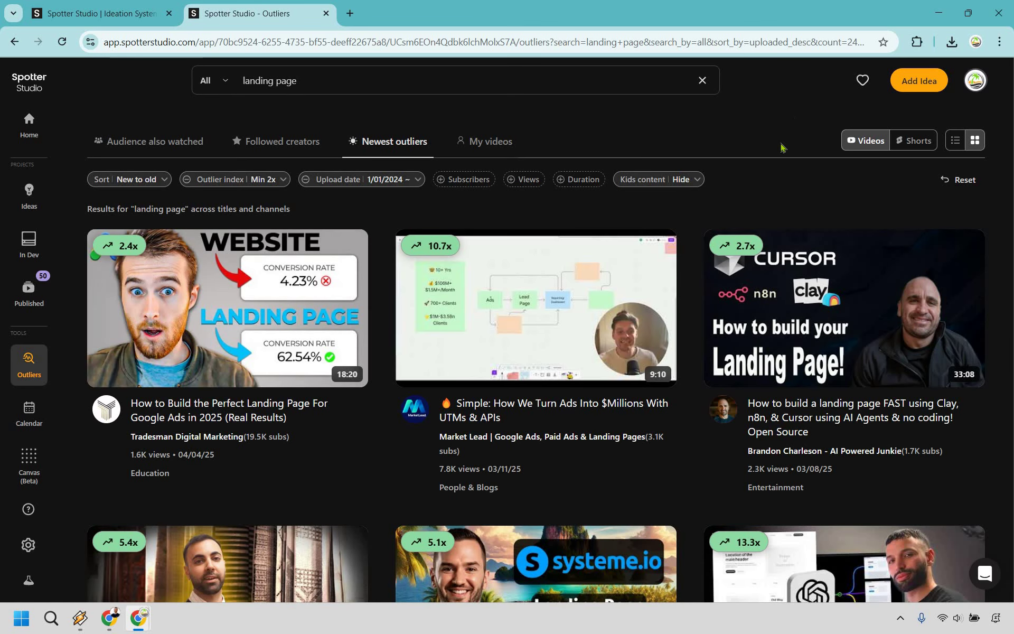
Examine the "landing page" outlier videos, comparing their outlier scores, thumbnails, titles, subscriber counts and views
{"action": "mouse_move", "coordinate": [738, 254]}
{"action": "scroll", "coordinate": [739, 295], "scroll_direction": "down", "scroll_amount": 2}
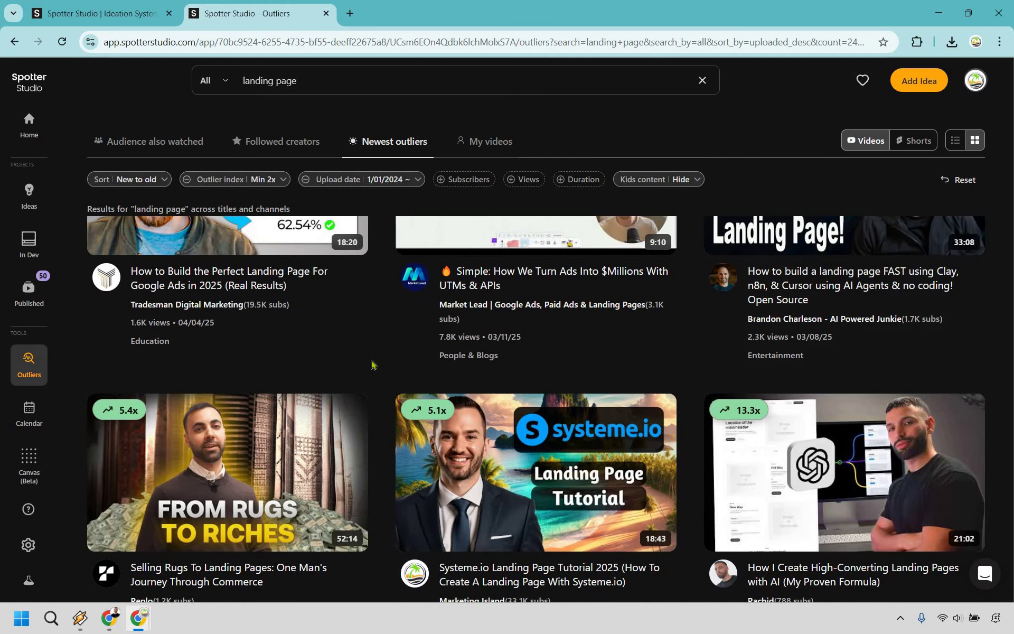
{"action": "scroll", "coordinate": [371, 363], "scroll_direction": "down", "scroll_amount": 2}
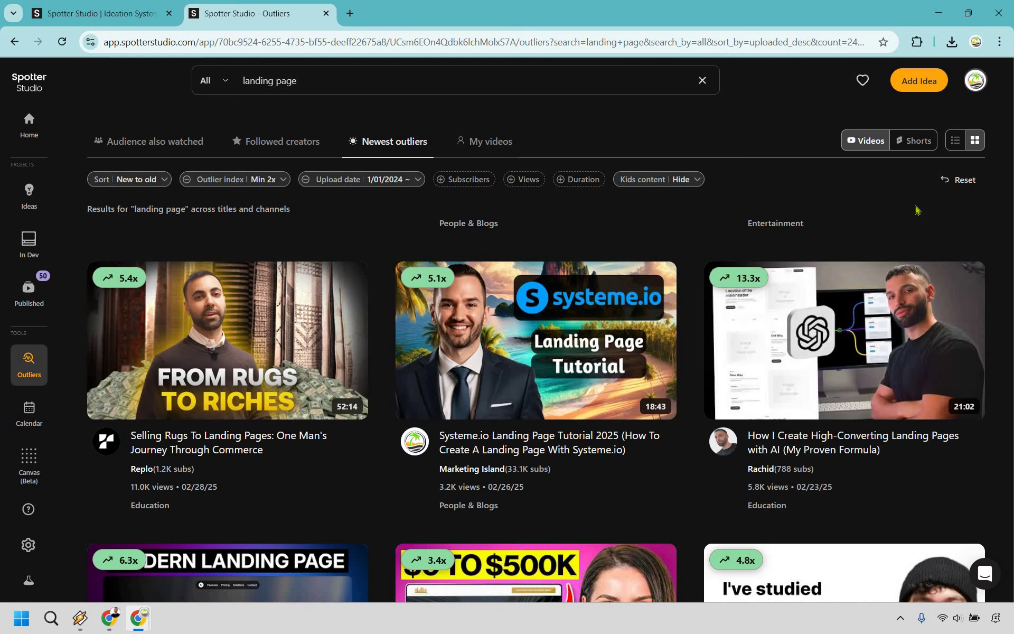
{"action": "left_click", "coordinate": [915, 142]}
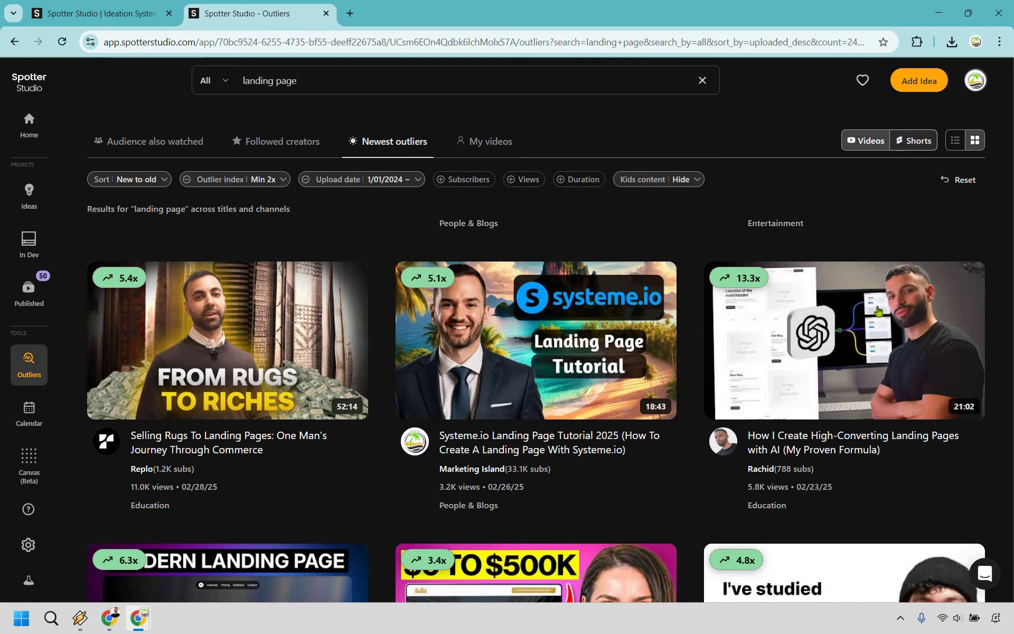
{"action": "scroll", "coordinate": [802, 279], "scroll_direction": "down", "scroll_amount": 3}
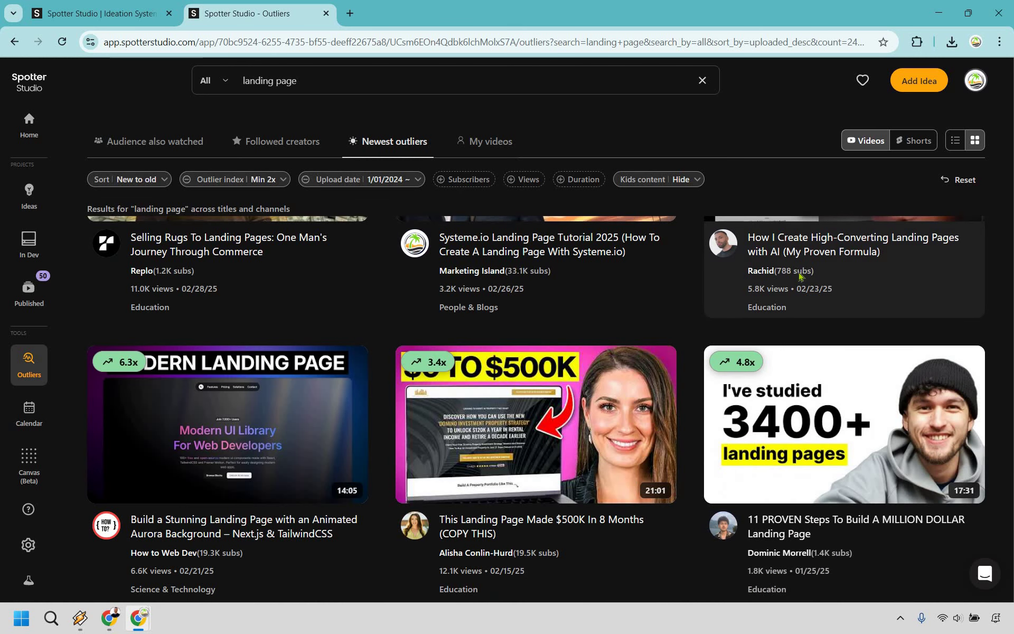
{"action": "scroll", "coordinate": [475, 282], "scroll_direction": "down", "scroll_amount": 1}
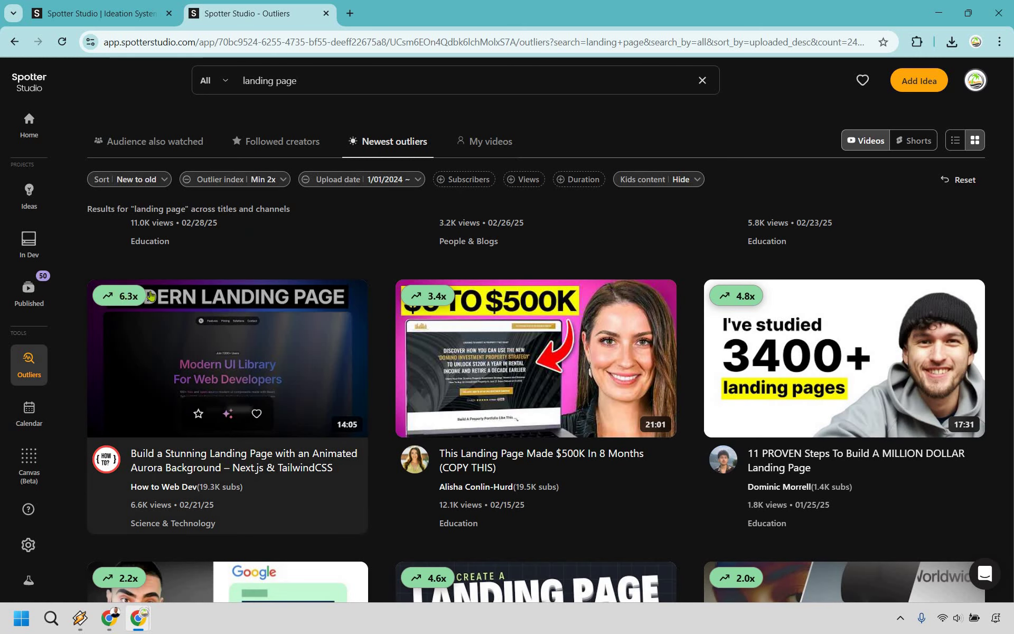
{"action": "scroll", "coordinate": [725, 340], "scroll_direction": "down", "scroll_amount": 1}
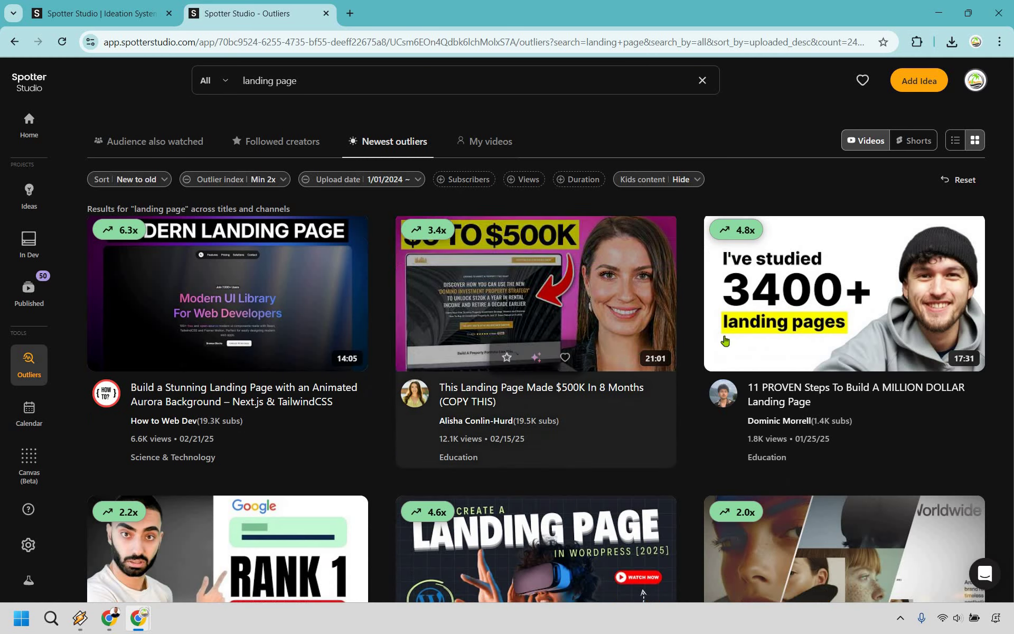
{"action": "scroll", "coordinate": [687, 306], "scroll_direction": "down", "scroll_amount": 3}
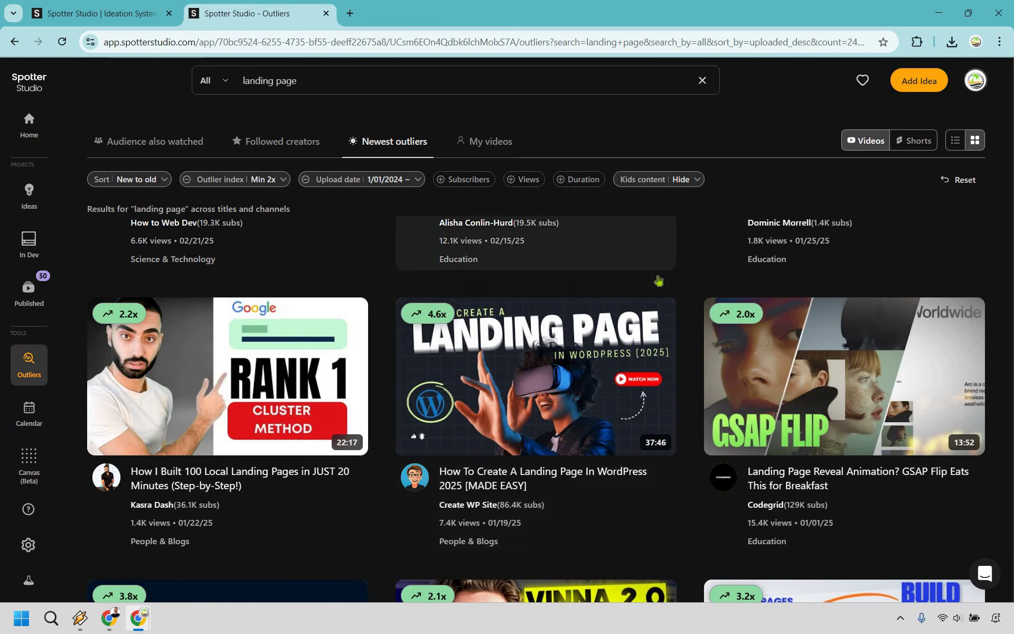
{"action": "scroll", "coordinate": [658, 280], "scroll_direction": "down", "scroll_amount": 3}
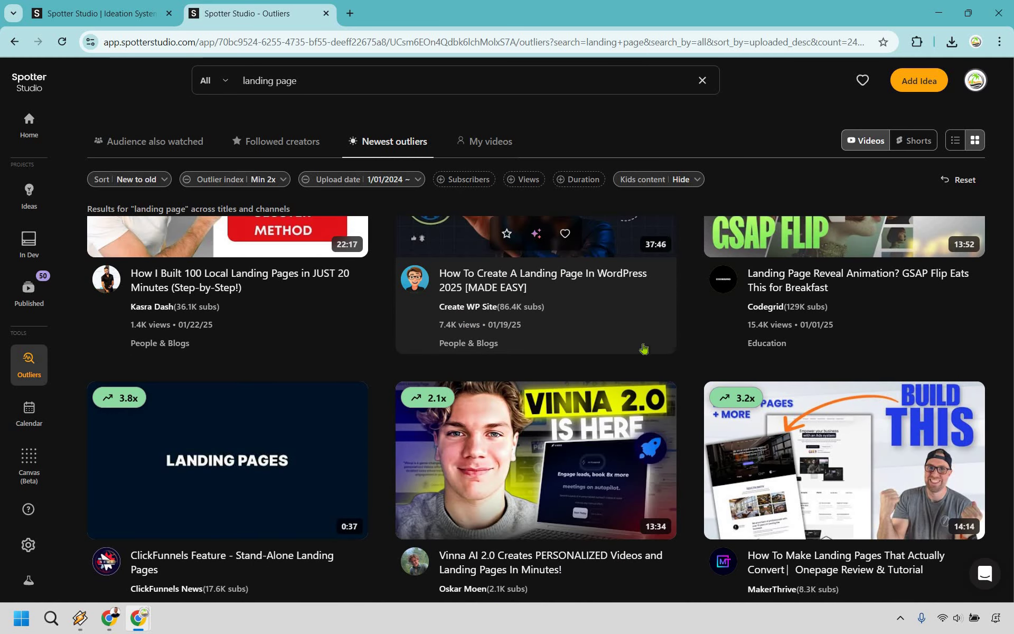
{"action": "scroll", "coordinate": [643, 348], "scroll_direction": "down", "scroll_amount": 2}
{"action": "scroll", "coordinate": [641, 362], "scroll_direction": "up", "scroll_amount": 14}
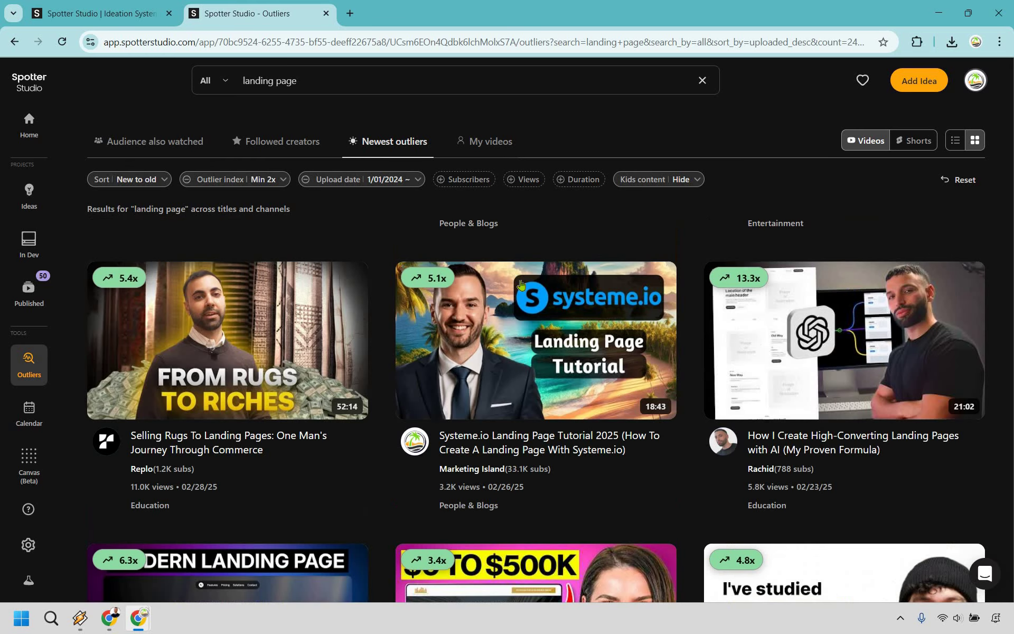
{"action": "scroll", "coordinate": [520, 285], "scroll_direction": "up", "scroll_amount": 4}
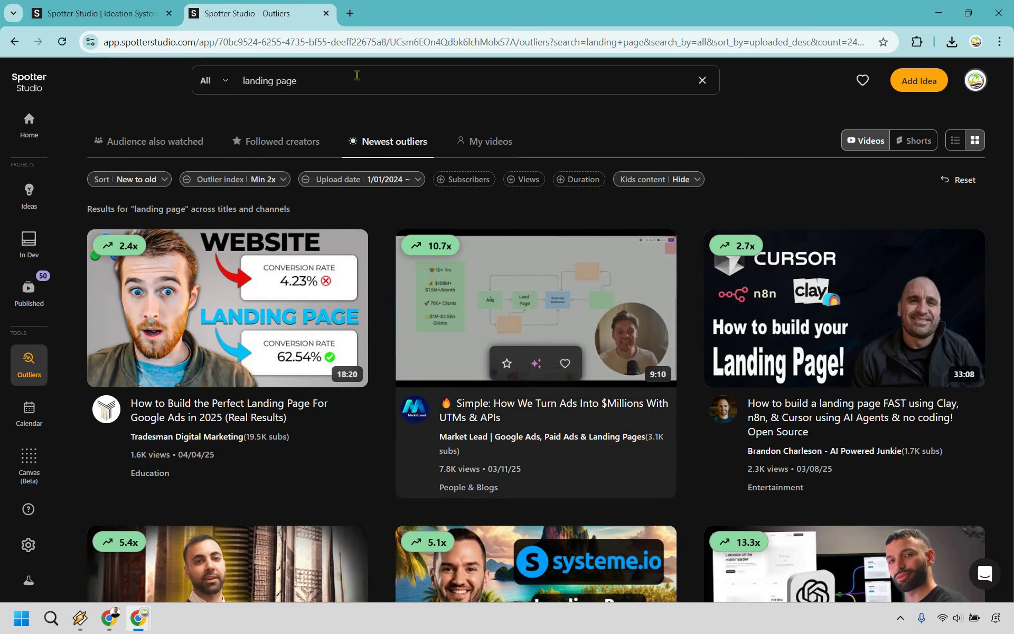
Replace the outlier search with "email marketing"
{"action": "left_click", "coordinate": [357, 75]}
{"action": "key", "text": "ctrl+a"}
{"action": "type", "text": "email marketing"}
{"action": "key", "text": "Return"}
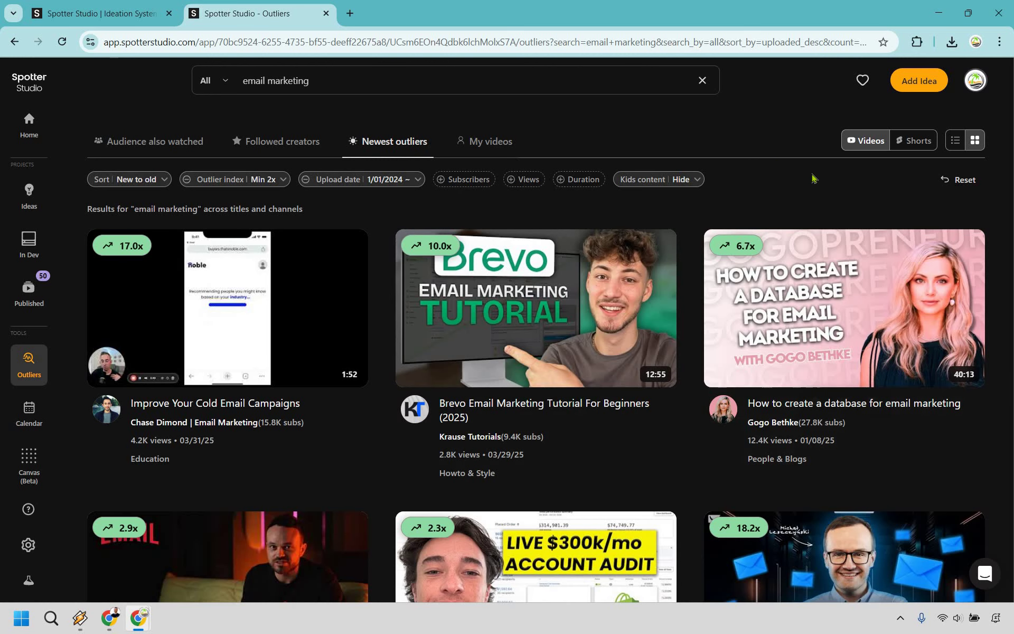
Examine the "email marketing" outlier videos, comparing their outlier scores with each channel's subscribers, views and thumbnails
{"action": "scroll", "coordinate": [692, 234], "scroll_direction": "down", "scroll_amount": 3}
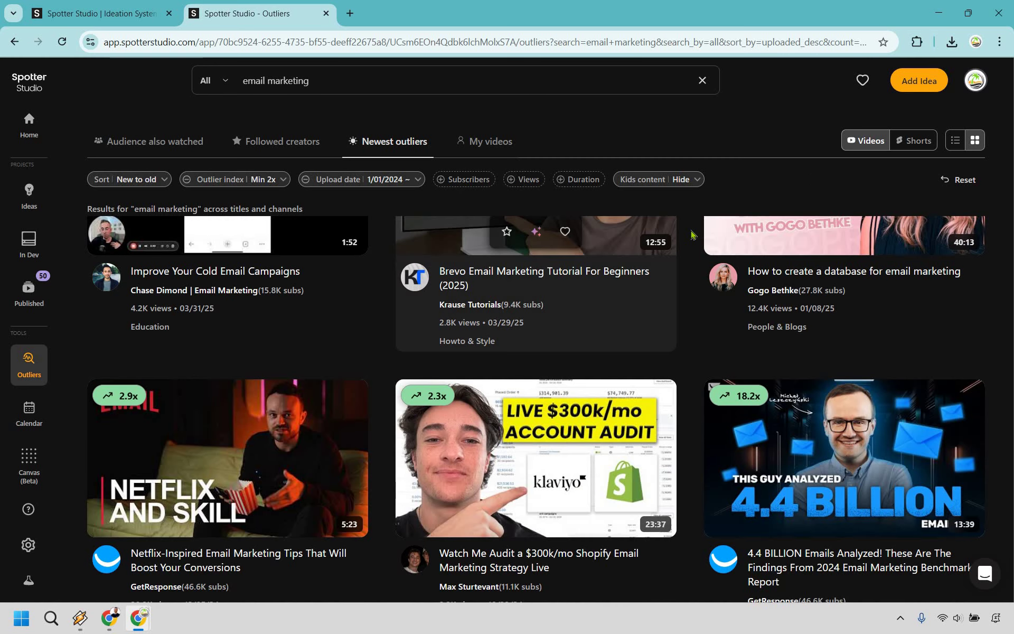
{"action": "scroll", "coordinate": [692, 234], "scroll_direction": "down", "scroll_amount": 1}
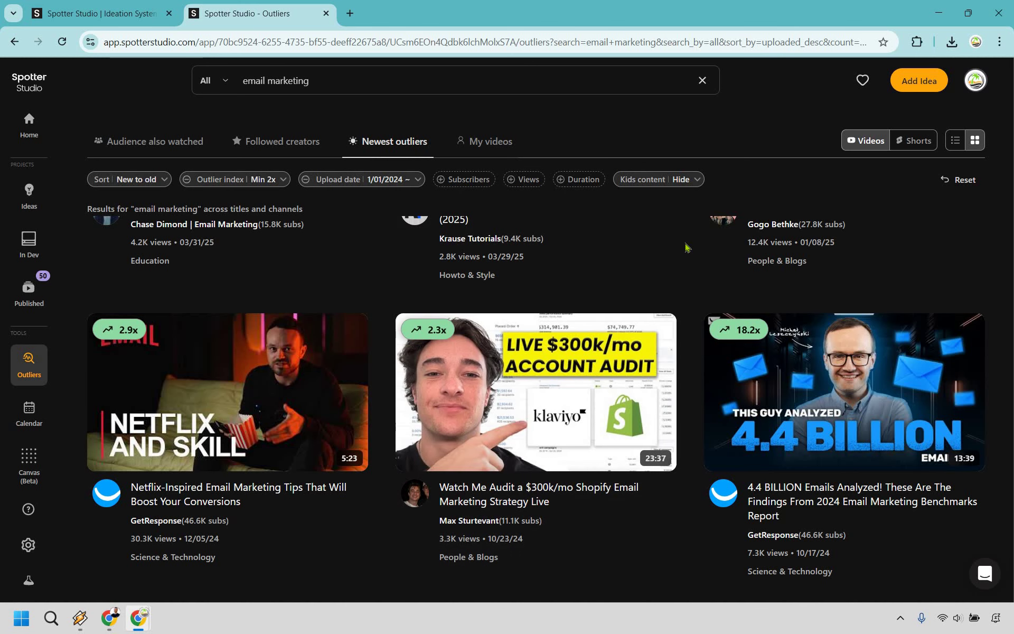
{"action": "scroll", "coordinate": [686, 248], "scroll_direction": "down", "scroll_amount": 1}
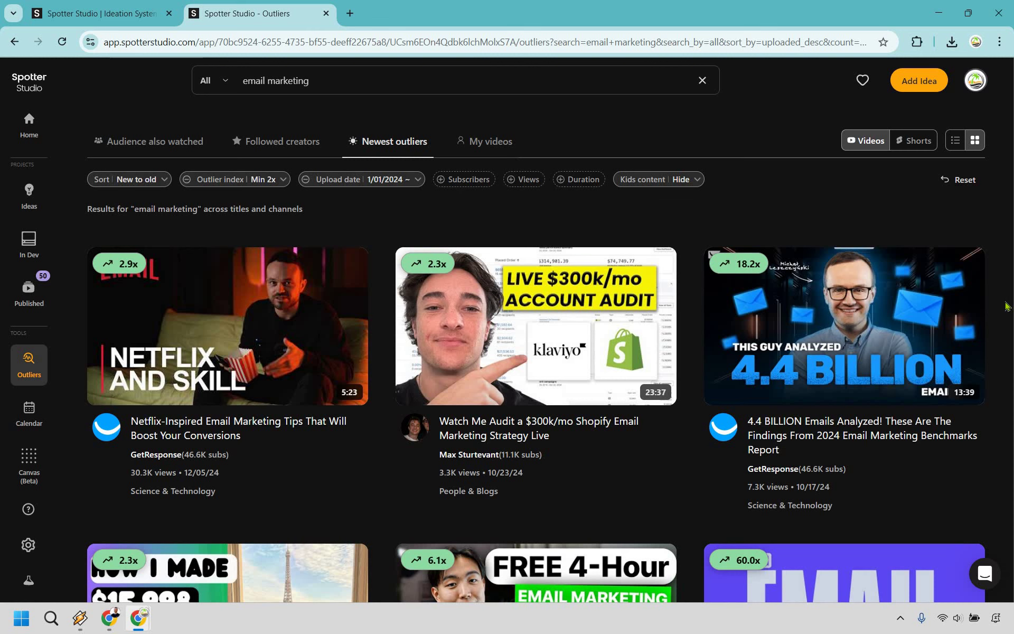
{"action": "mouse_move", "coordinate": [816, 346]}
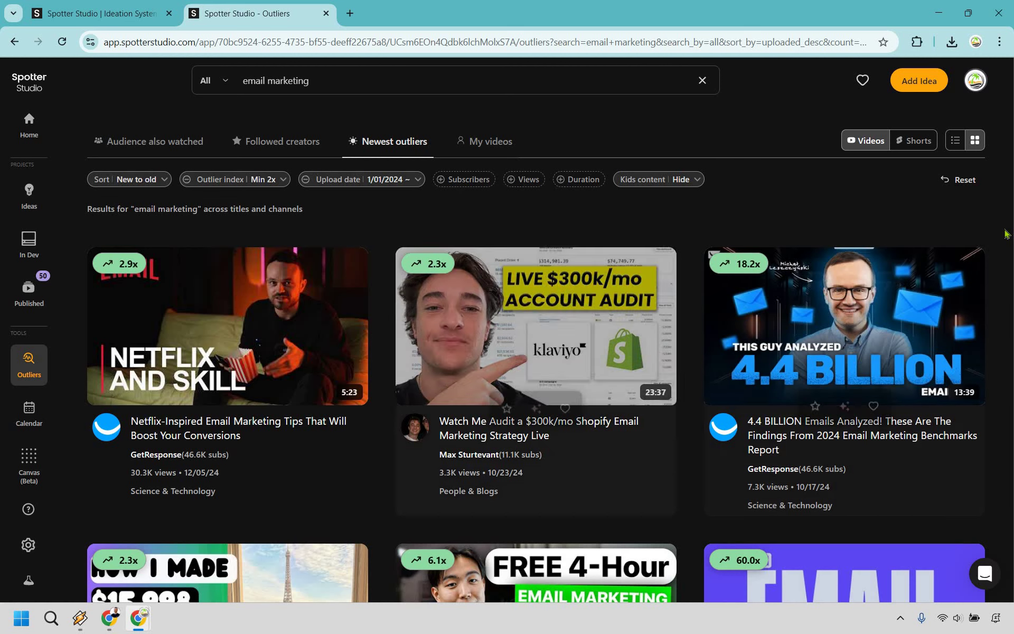
{"action": "mouse_move", "coordinate": [737, 265]}
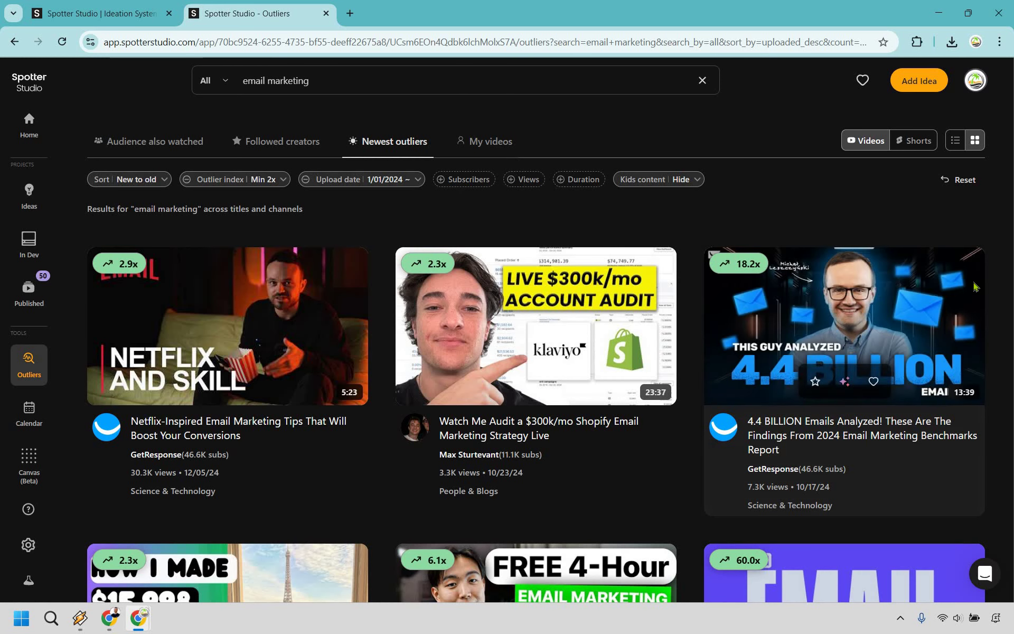
{"action": "scroll", "coordinate": [997, 285], "scroll_direction": "down", "scroll_amount": 5}
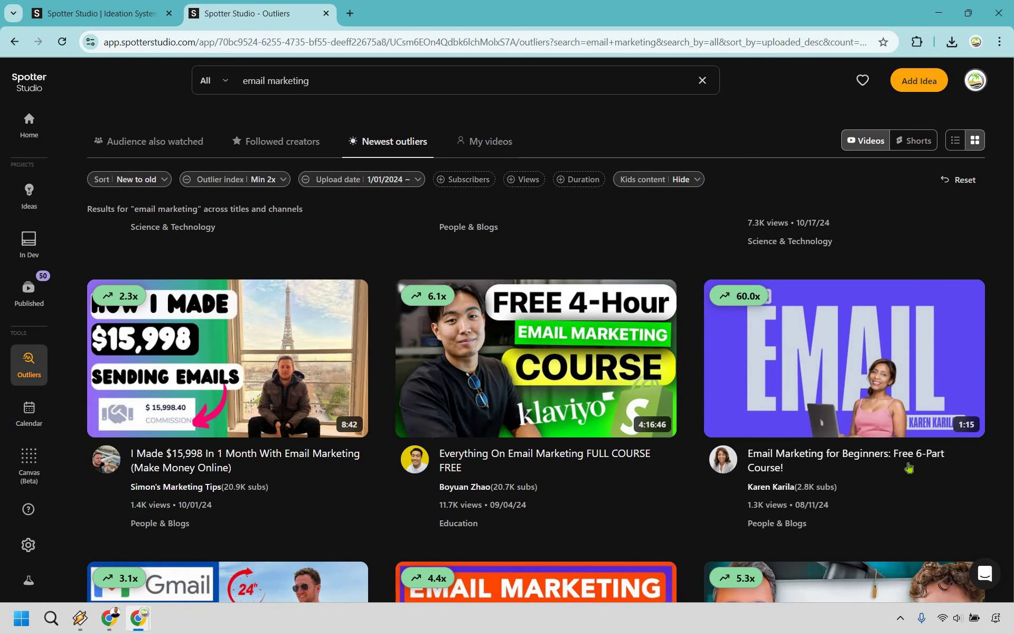
{"action": "mouse_move", "coordinate": [902, 490]}
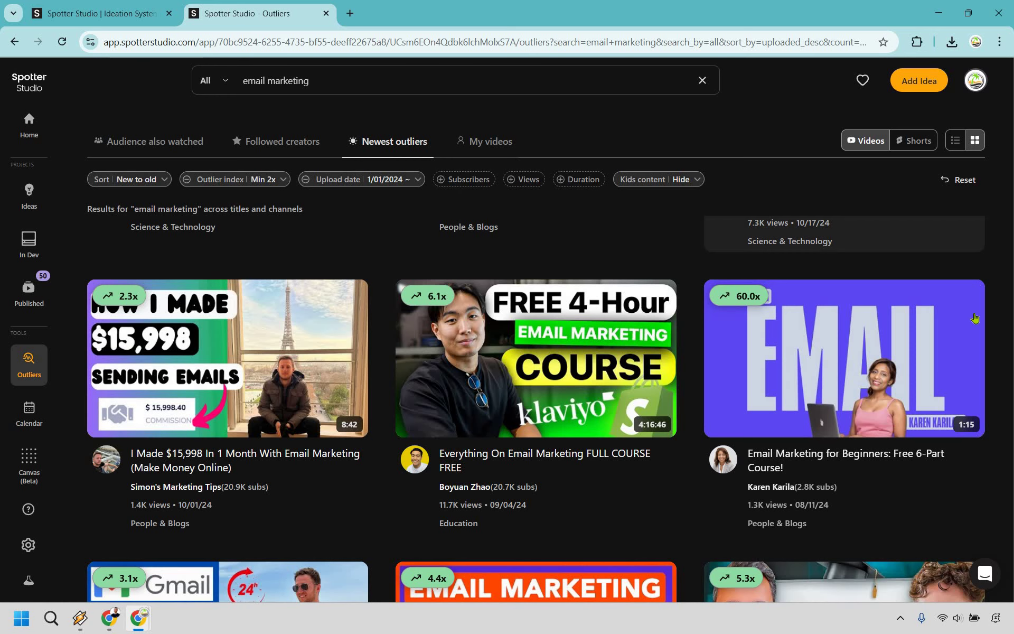
{"action": "scroll", "coordinate": [972, 416], "scroll_direction": "down", "scroll_amount": 1}
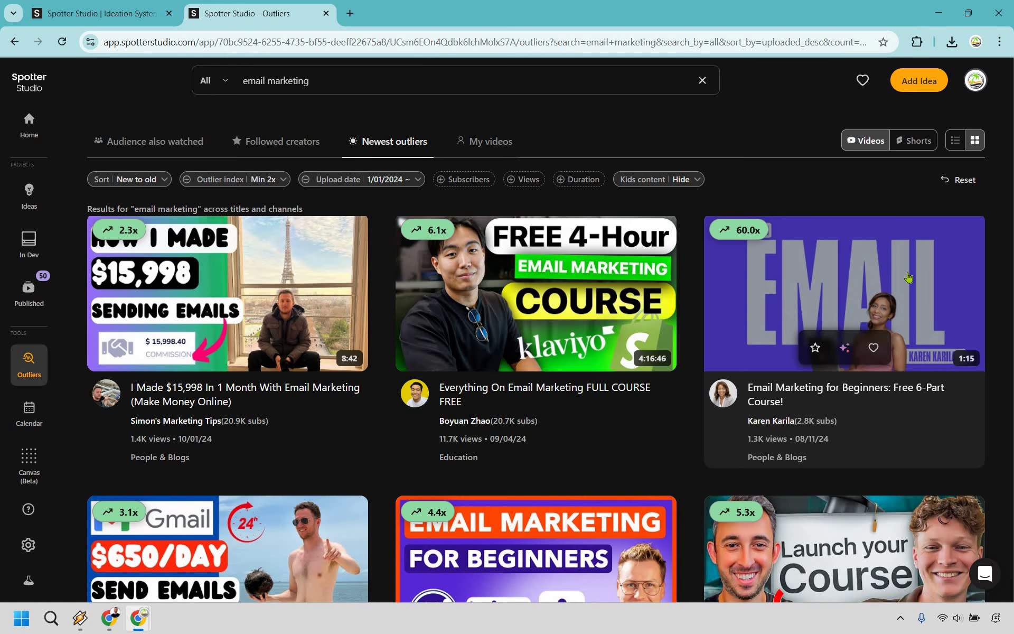
{"action": "scroll", "coordinate": [909, 278], "scroll_direction": "down", "scroll_amount": 2}
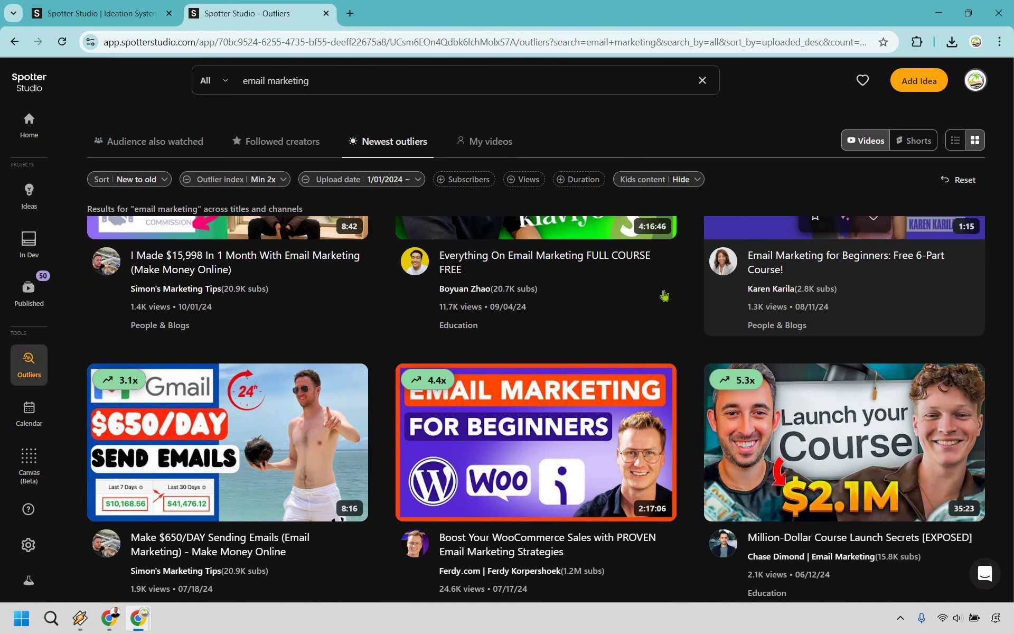
{"action": "scroll", "coordinate": [665, 295], "scroll_direction": "down", "scroll_amount": 4}
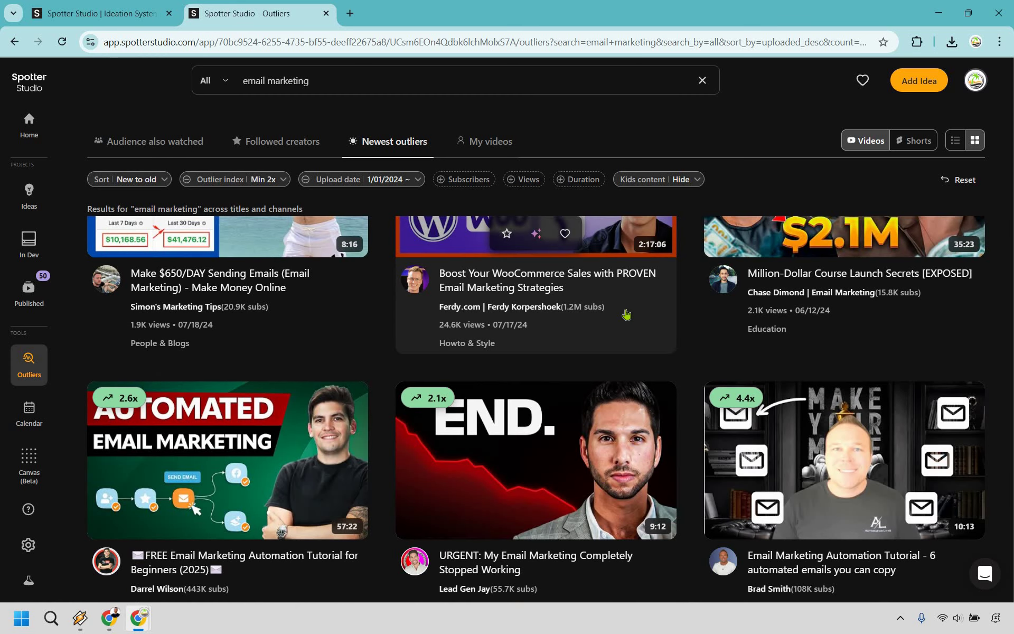
{"action": "scroll", "coordinate": [626, 314], "scroll_direction": "up", "scroll_amount": 10}
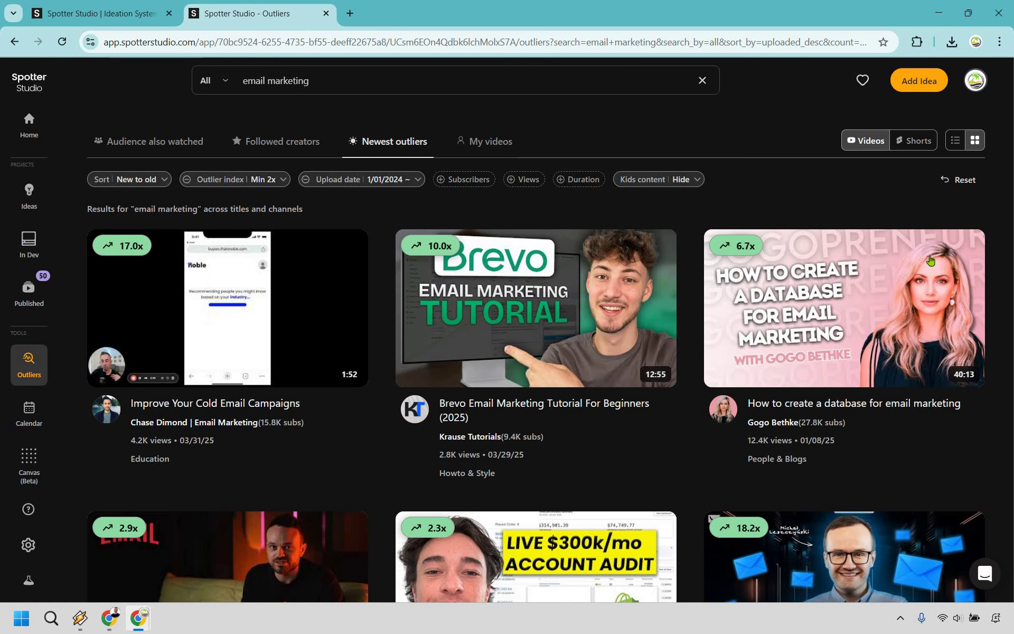
{"action": "scroll", "coordinate": [923, 286], "scroll_direction": "down", "scroll_amount": 2}
{"action": "scroll", "coordinate": [922, 285], "scroll_direction": "up", "scroll_amount": 2}
From the restored "landing page" results, brainstorm from the "Systeme.io Landing Page Tutorial 2025" video and open its new project
{"action": "double_click", "coordinate": [336, 83]}
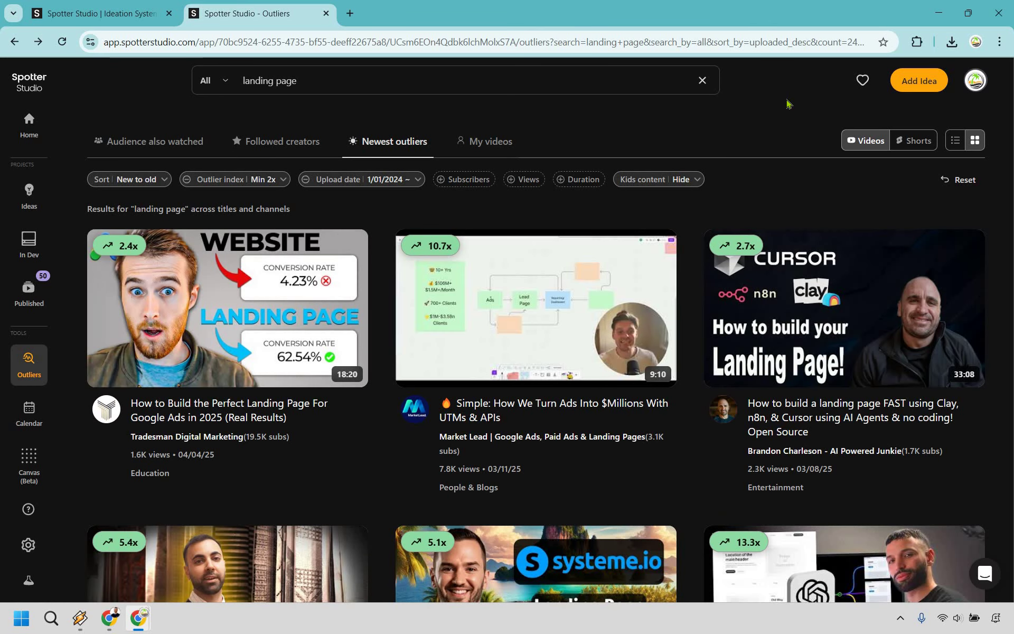
{"action": "scroll", "coordinate": [538, 222], "scroll_direction": "down", "scroll_amount": 2}
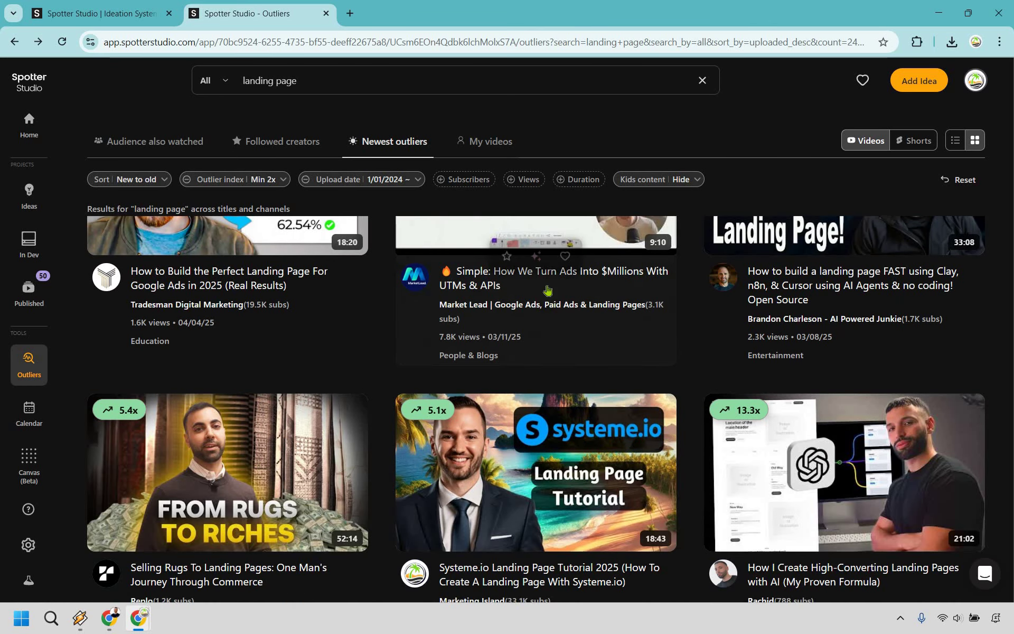
{"action": "scroll", "coordinate": [539, 314], "scroll_direction": "down", "scroll_amount": 2}
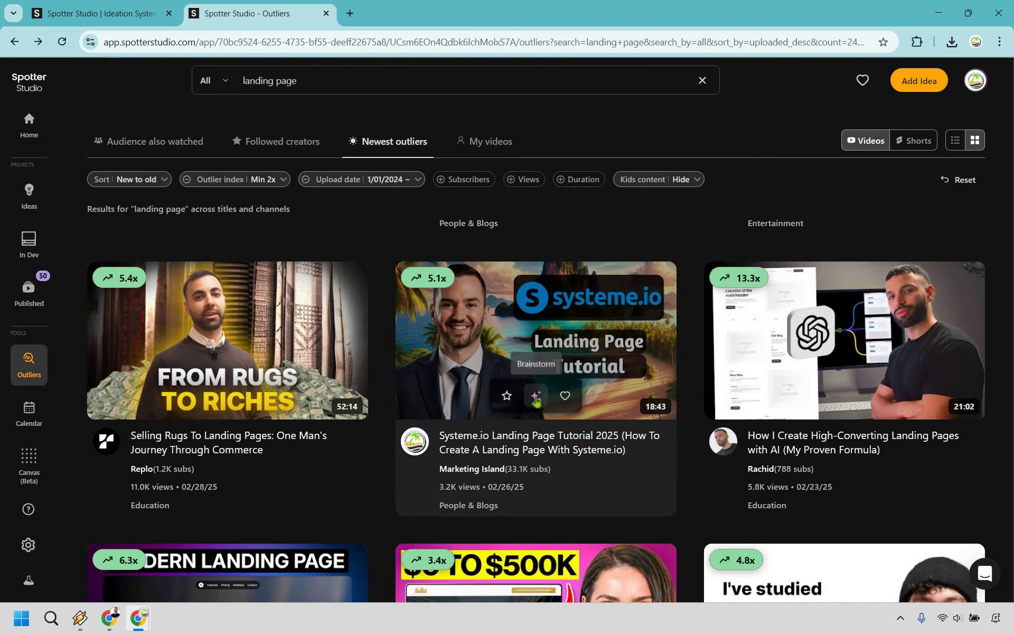
{"action": "left_click", "coordinate": [537, 396]}
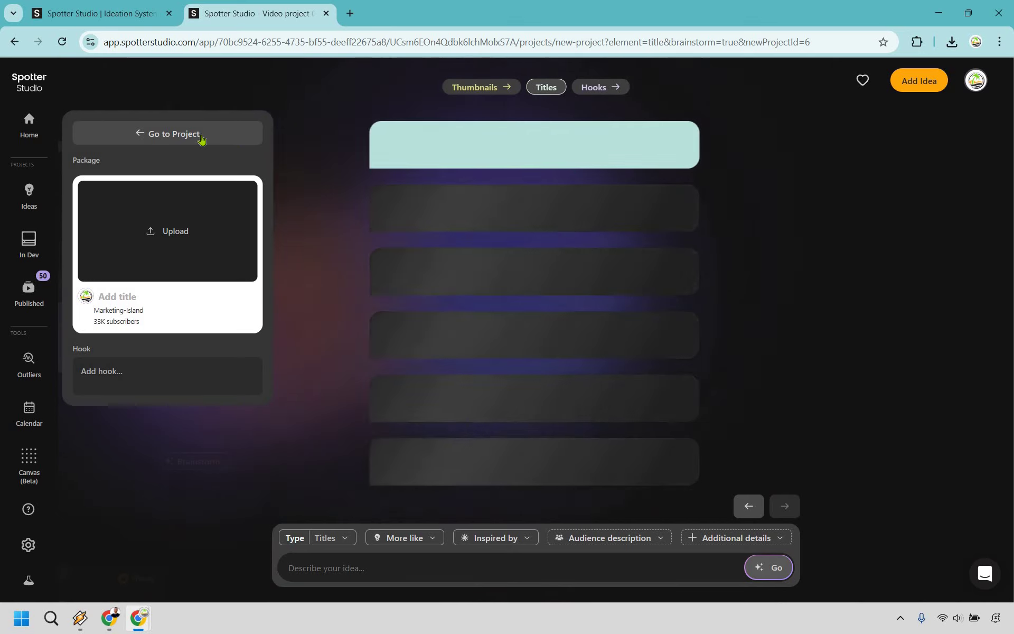
{"action": "left_click", "coordinate": [245, 135]}
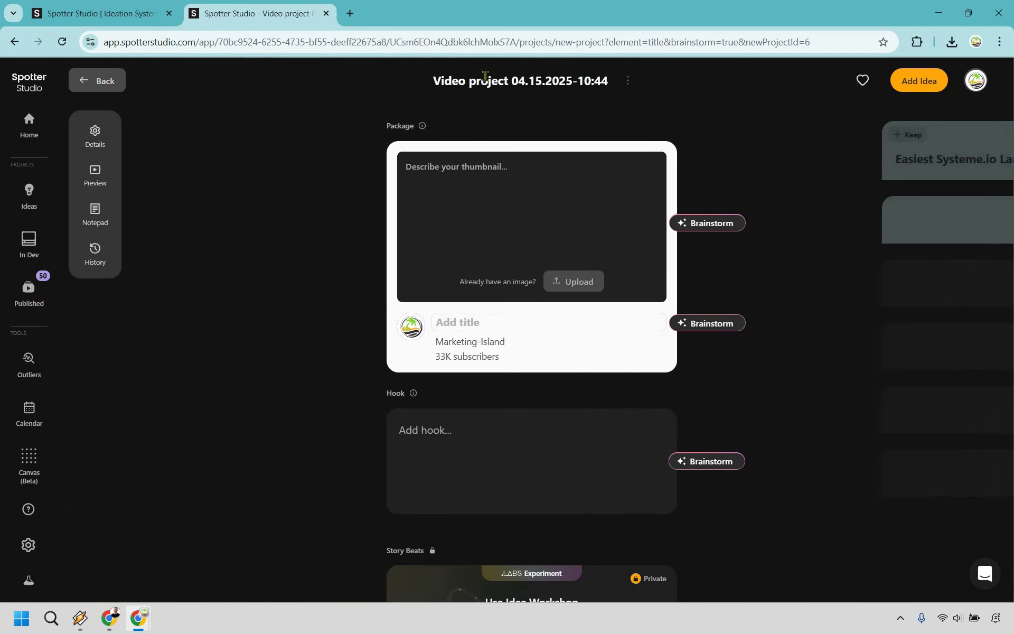
Describe the project's thumbnail as "Landing Page Tutorial" and brainstorm thumbnail concepts for it
{"action": "left_click", "coordinate": [454, 173]}
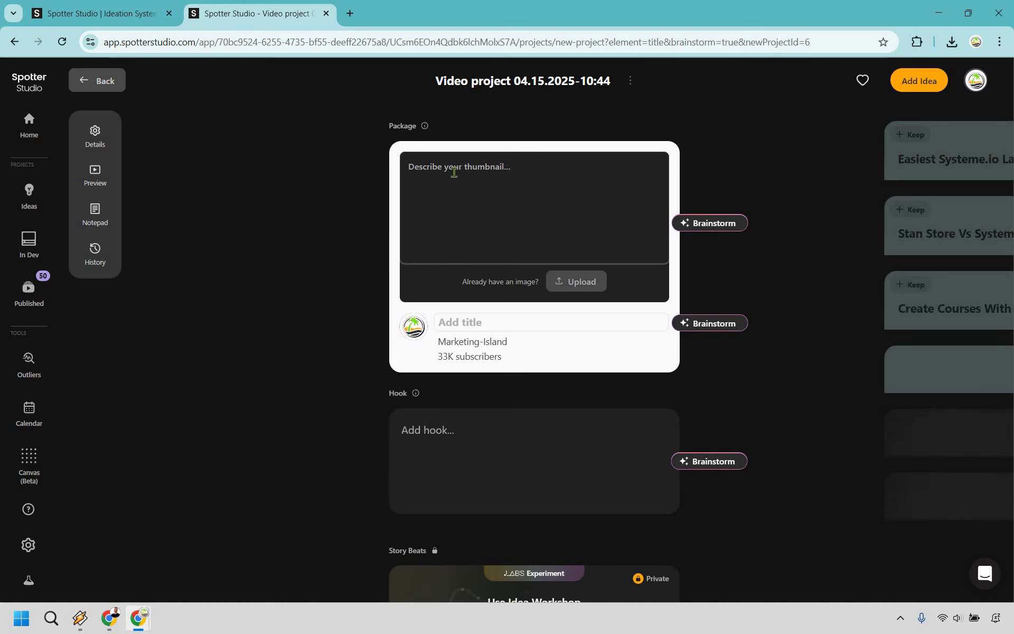
{"action": "type", "text": "Land"}
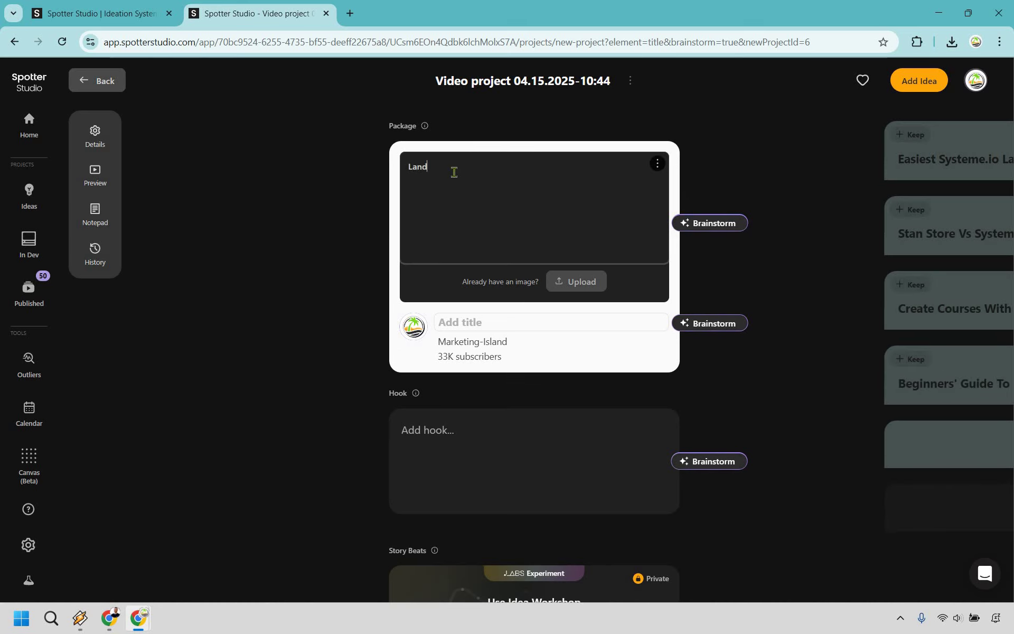
{"action": "type", "text": "ing Page tutorial"}
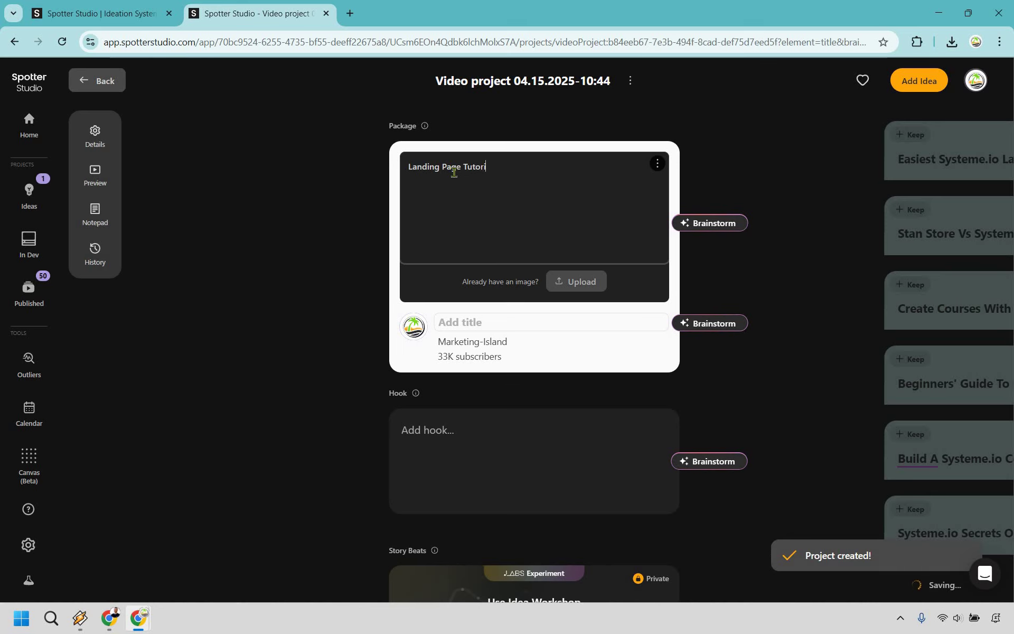
{"action": "left_click", "coordinate": [726, 226]}
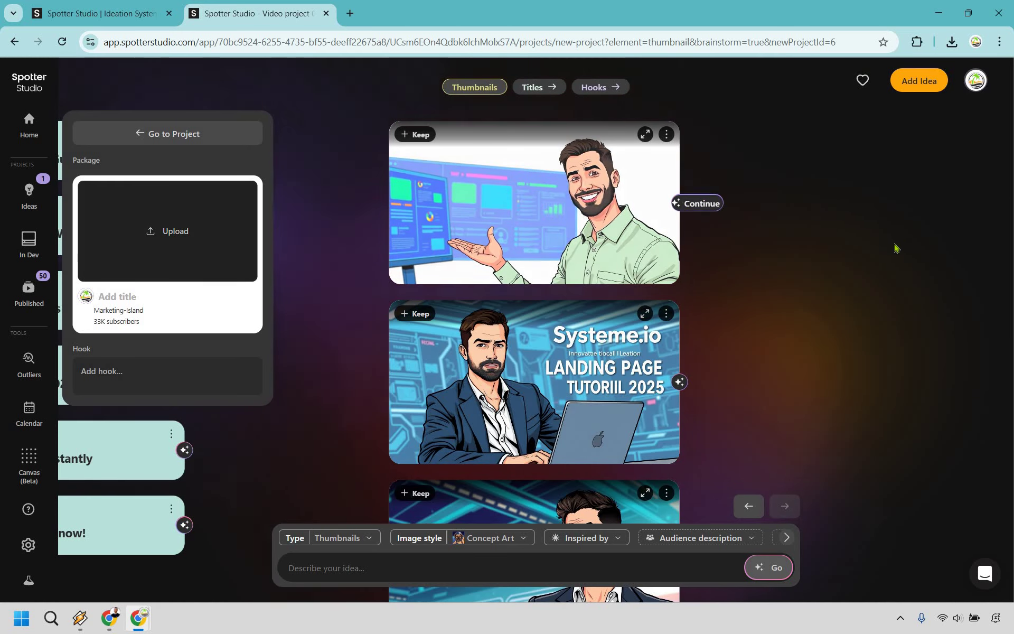
Enter "Ultimate Landing Page Tutorial" as the idea description for another round of thumbnails
{"action": "scroll", "coordinate": [516, 237], "scroll_direction": "down", "scroll_amount": 1}
{"action": "scroll", "coordinate": [517, 238], "scroll_direction": "down", "scroll_amount": 8}
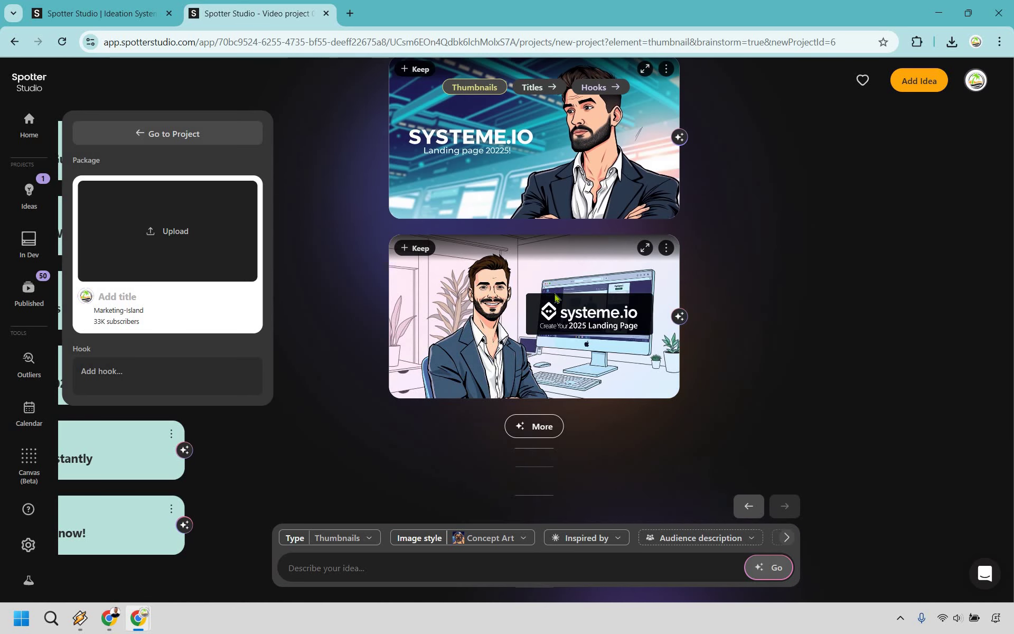
{"action": "scroll", "coordinate": [556, 298], "scroll_direction": "up", "scroll_amount": 6}
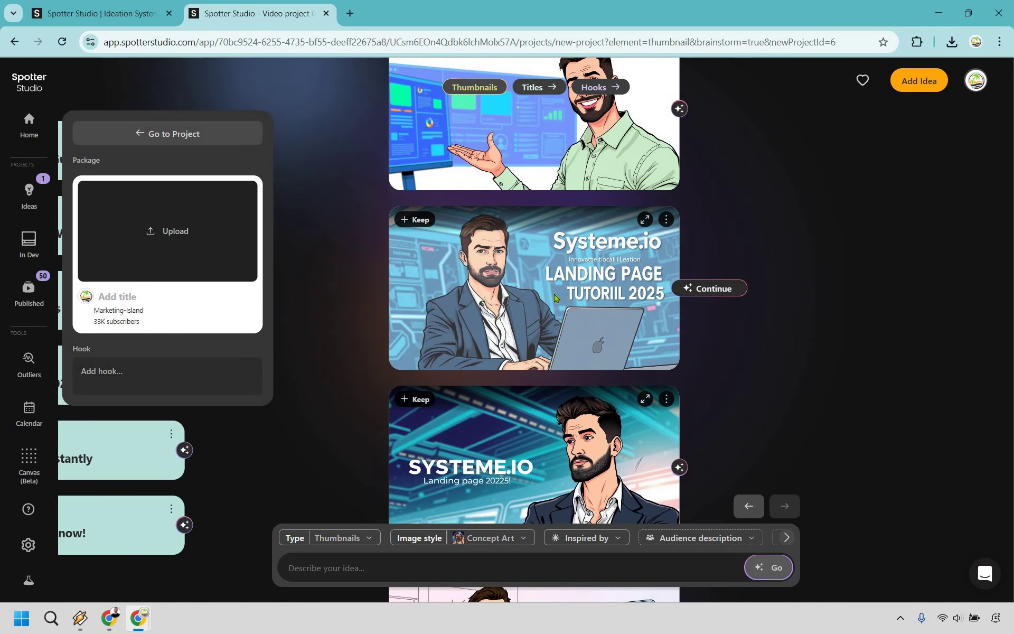
{"action": "scroll", "coordinate": [549, 401], "scroll_direction": "up", "scroll_amount": 2}
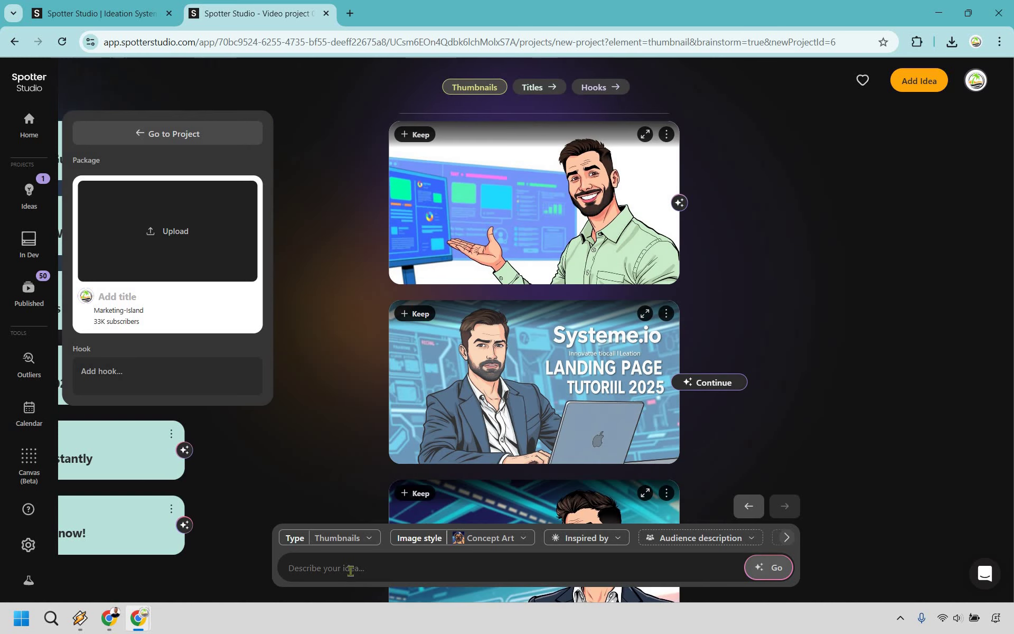
{"action": "left_click", "coordinate": [351, 572]}
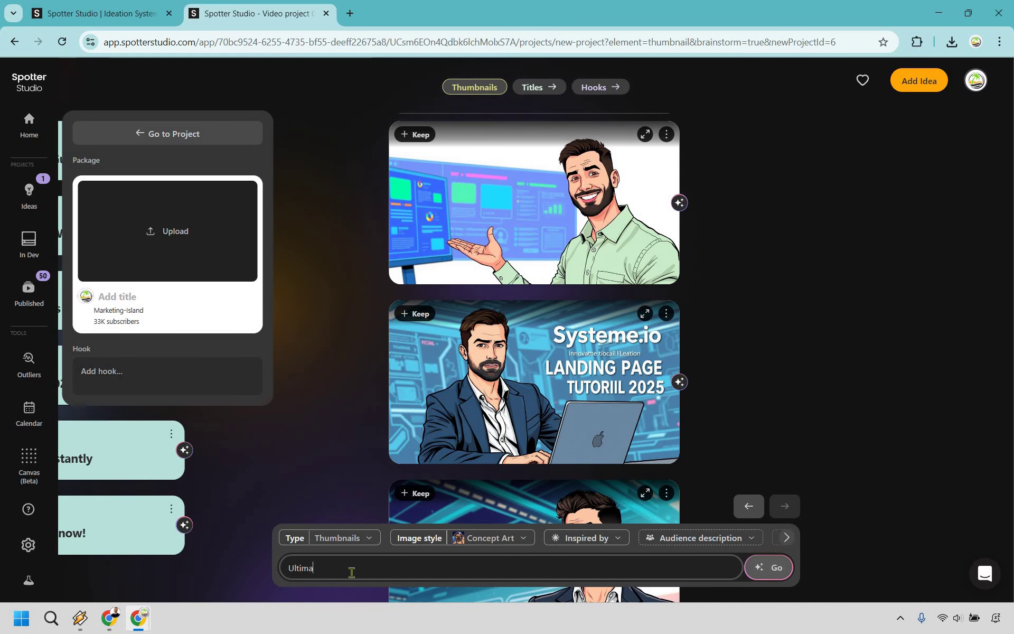
{"action": "type", "text": "Ultimate Landing Pa"}
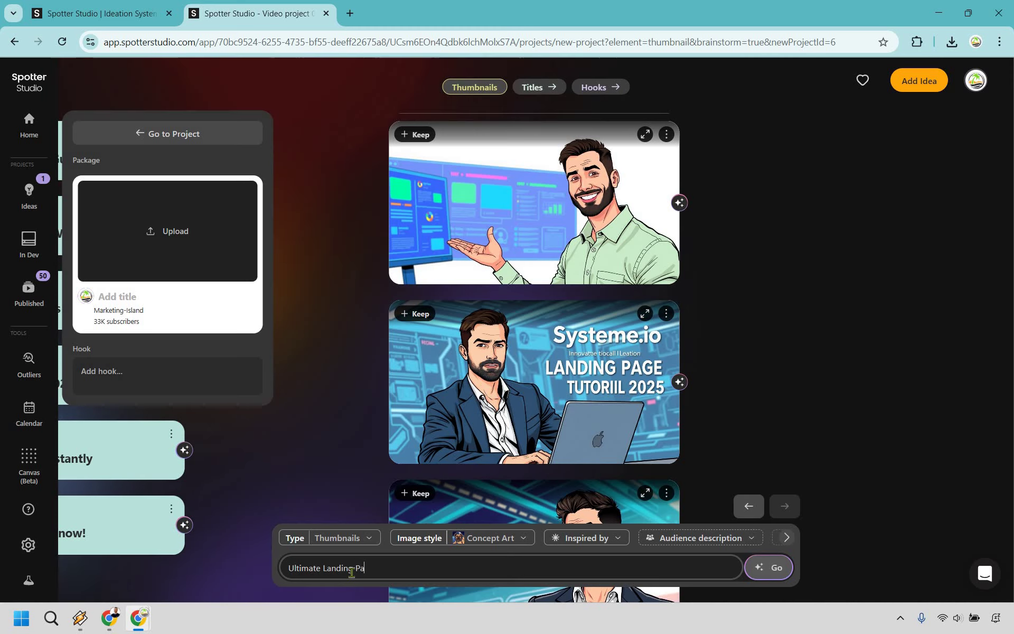
{"action": "type", "text": "ge tutori"}
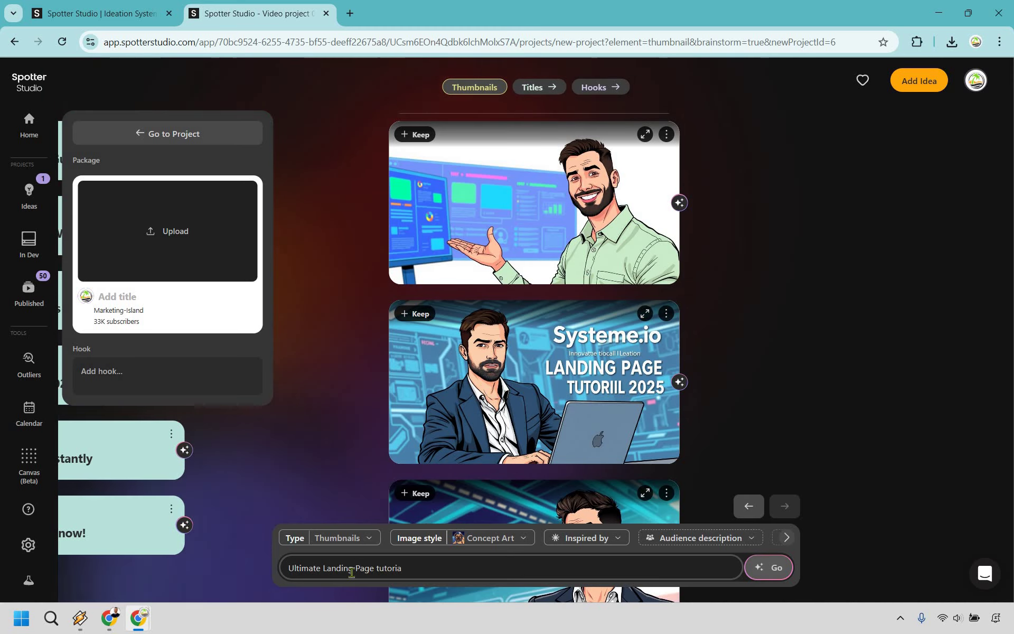
{"action": "type", "text": "a"}
{"action": "key", "text": "BackSpace"}
{"action": "key", "text": "BackSpace"}
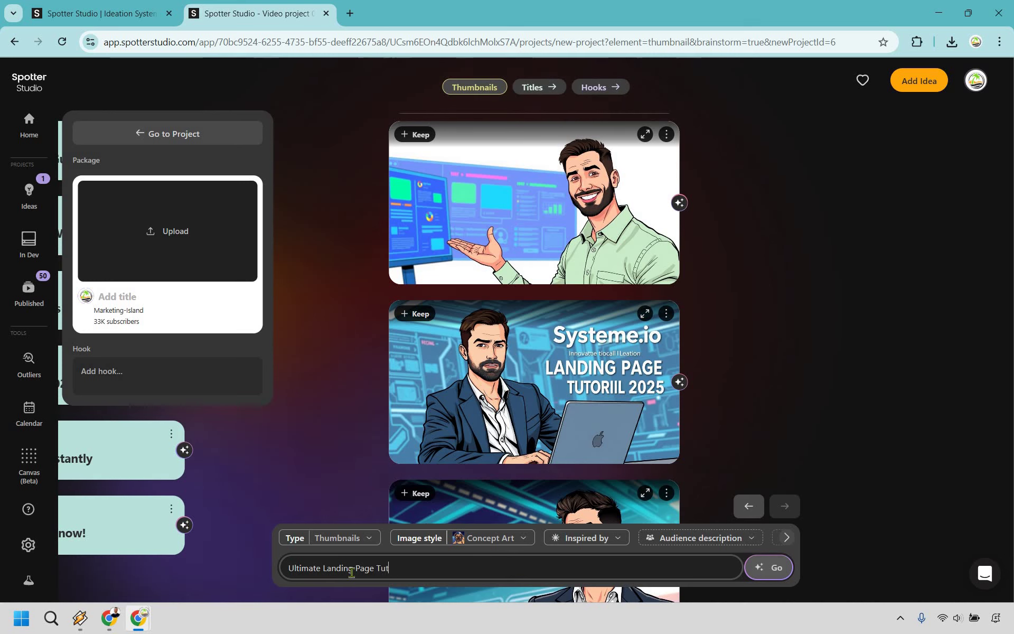
Set the image style to Sketch, leave the type as Thumbnails, and generate new thumbnails from the idea
{"action": "left_click", "coordinate": [501, 546]}
{"action": "left_click", "coordinate": [399, 475]}
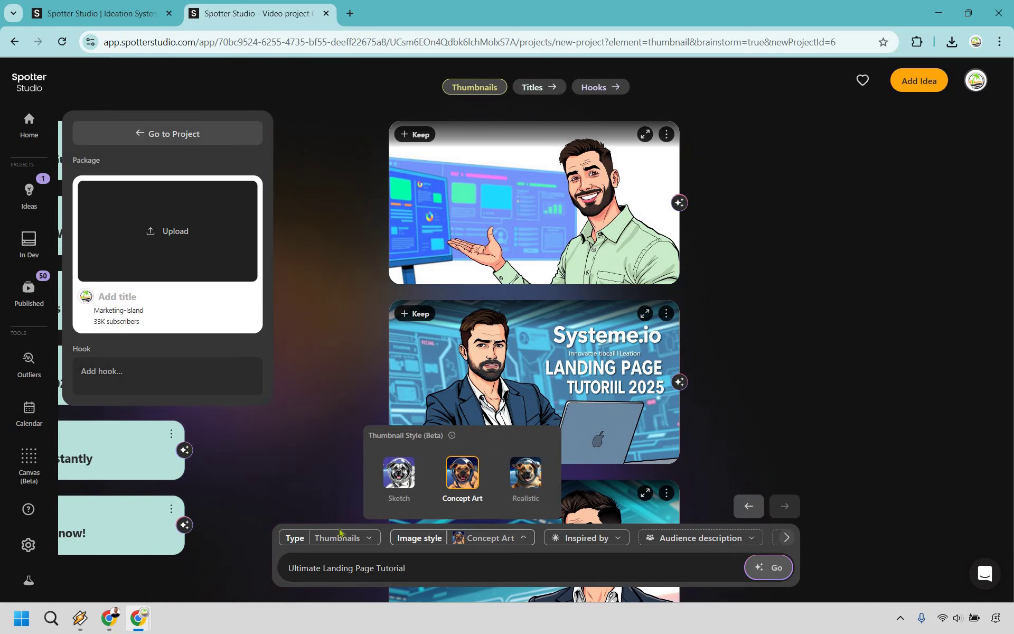
{"action": "left_click", "coordinate": [336, 537]}
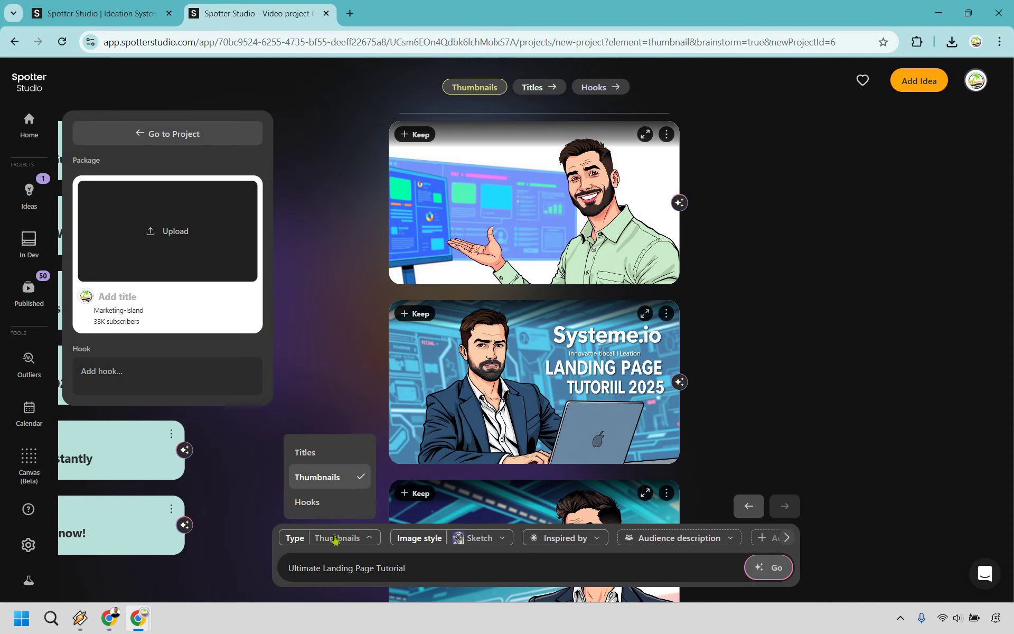
{"action": "left_click", "coordinate": [765, 547]}
{"action": "left_click", "coordinate": [774, 567]}
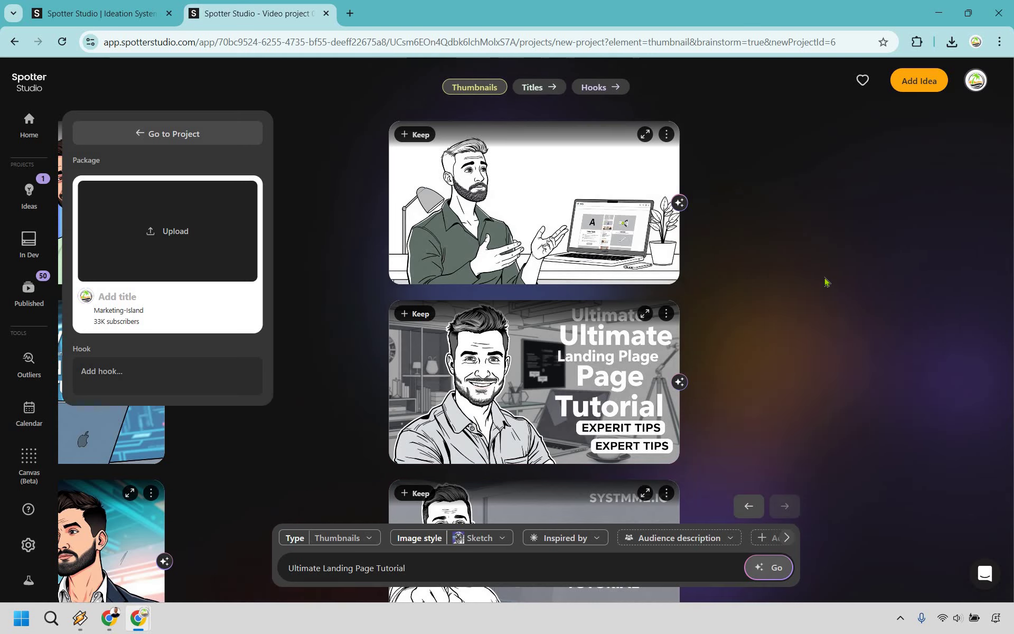
Keep the sketched thumbnail with the "Landing Page Mastery" text for the project package
{"action": "scroll", "coordinate": [826, 282], "scroll_direction": "down", "scroll_amount": 3}
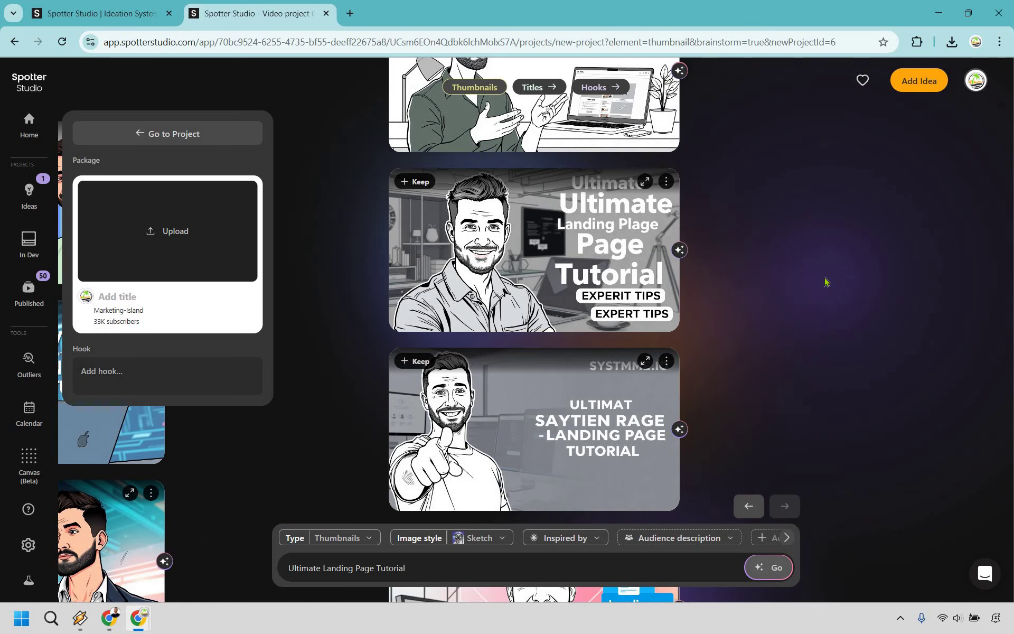
{"action": "scroll", "coordinate": [827, 281], "scroll_direction": "down", "scroll_amount": 5}
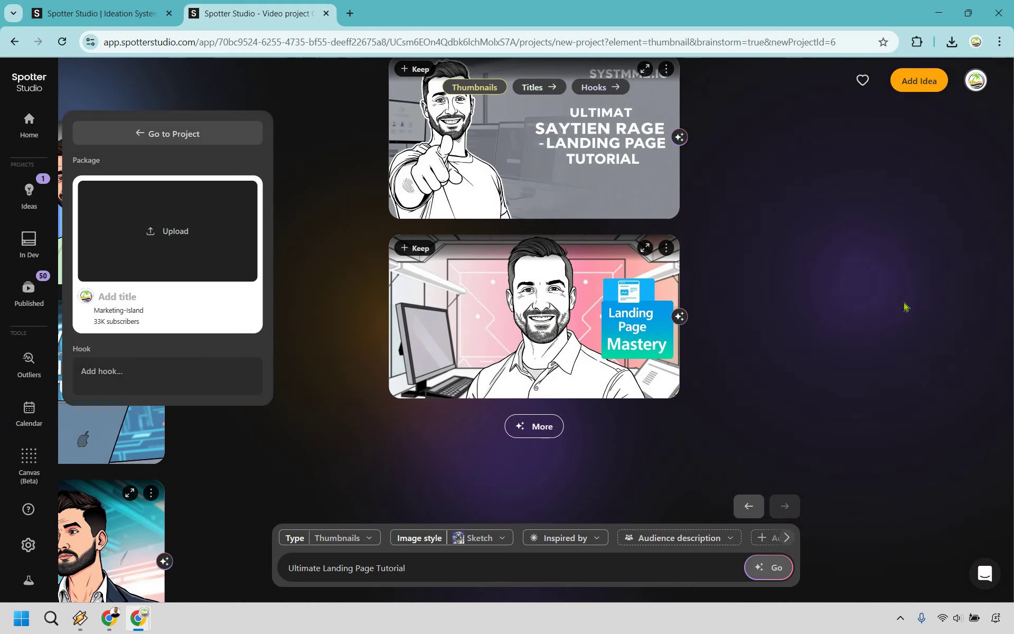
{"action": "left_click", "coordinate": [411, 249]}
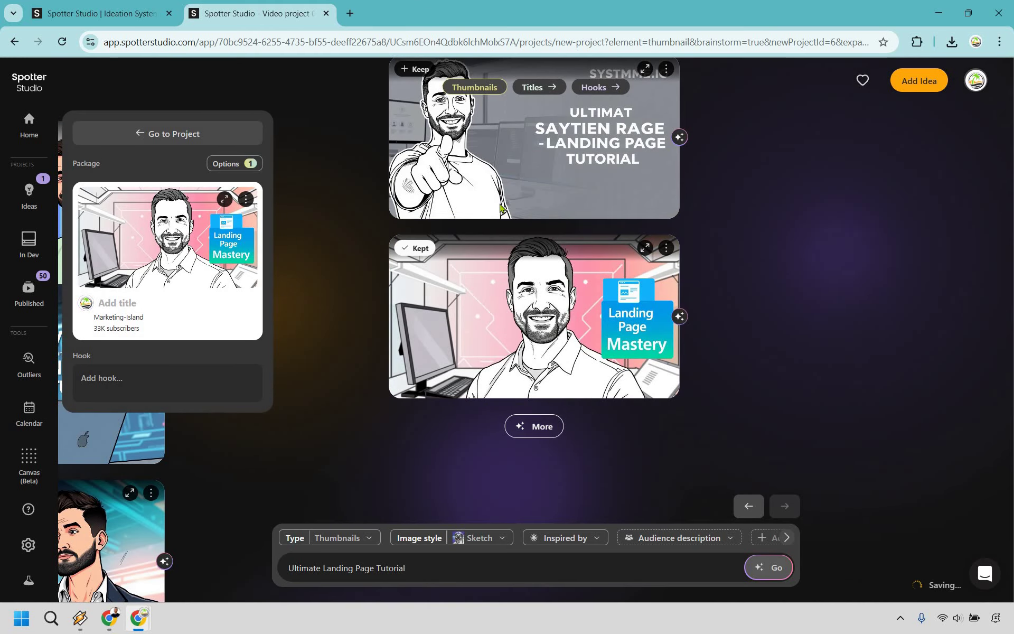
Brainstorm titles for the project and keep "Create Powerful Landing Pages on a Budget"
{"action": "left_click", "coordinate": [537, 86]}
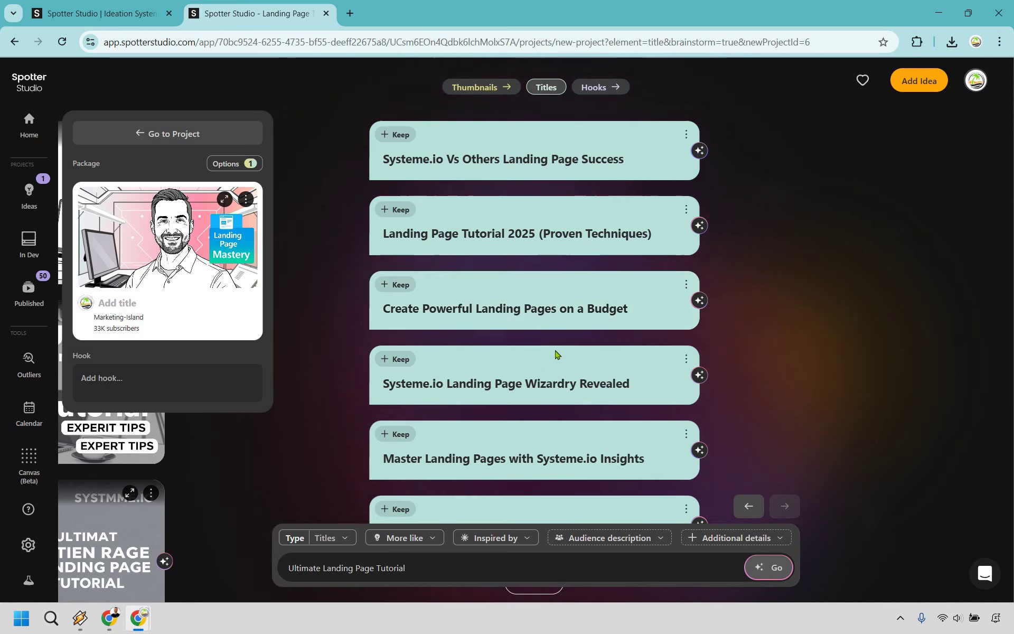
{"action": "scroll", "coordinate": [550, 364], "scroll_direction": "down", "scroll_amount": 1}
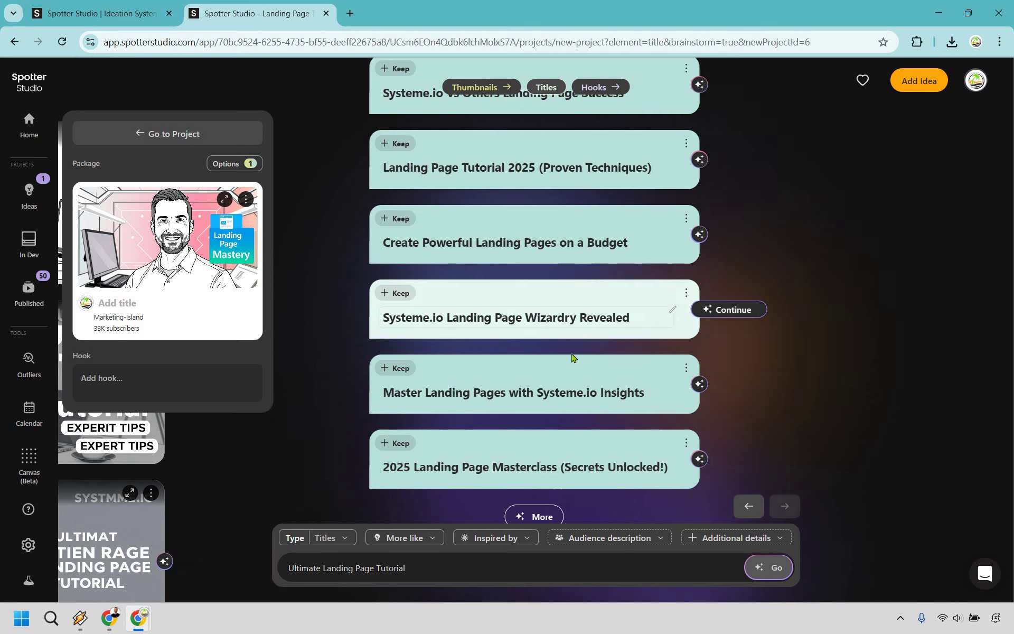
{"action": "scroll", "coordinate": [573, 355], "scroll_direction": "up", "scroll_amount": 1}
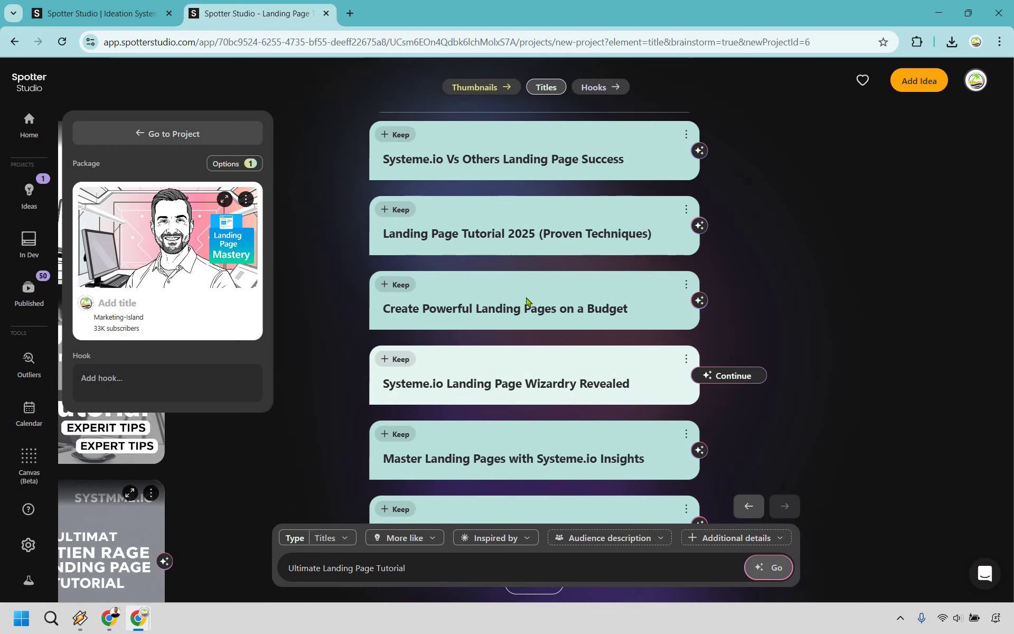
{"action": "left_click", "coordinate": [398, 289]}
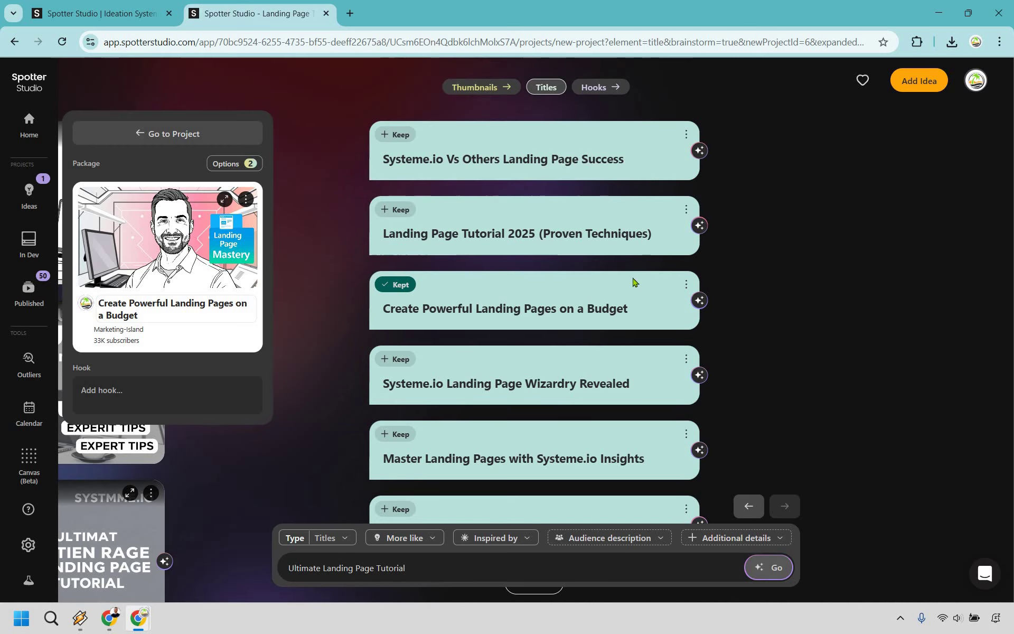
Generate Mood shift variations of the kept title and keep "Avoid Common Landing Page Mistakes - Transform Your Website Now"
{"action": "left_click", "coordinate": [711, 302]}
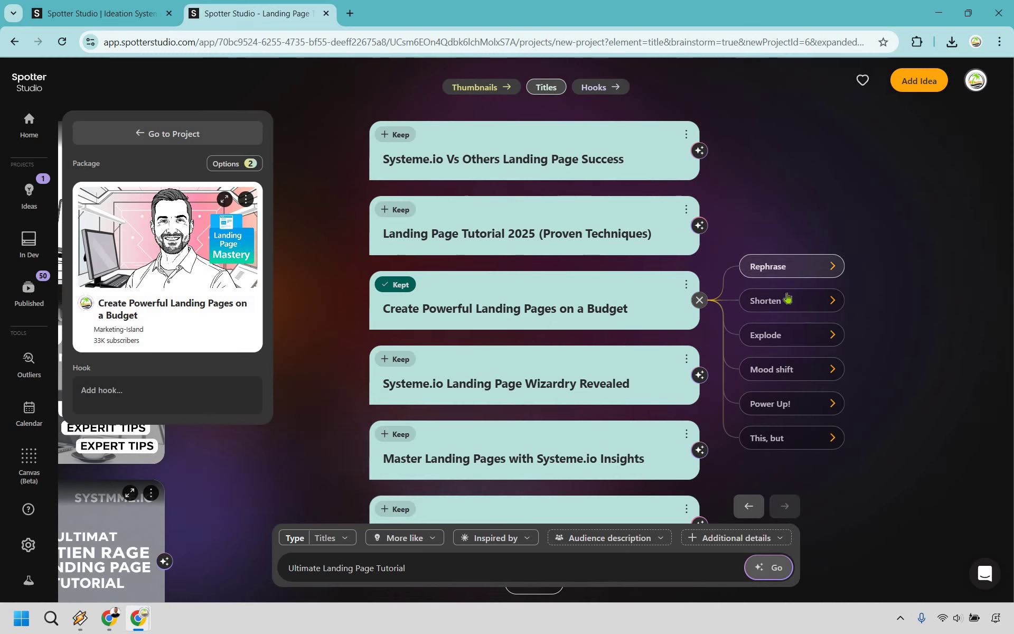
{"action": "left_click", "coordinate": [786, 371]}
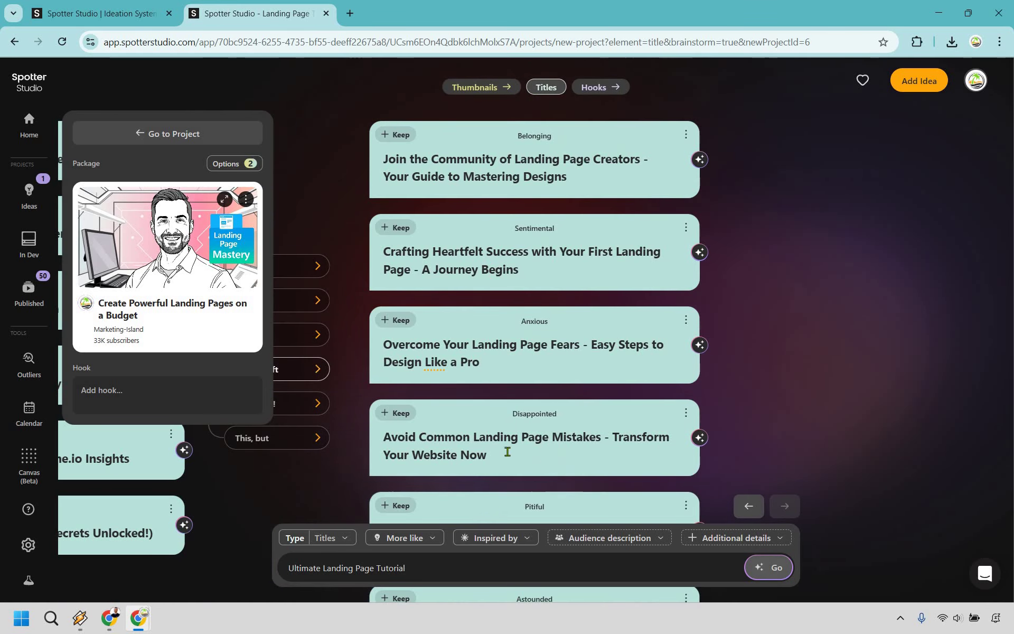
{"action": "mouse_move", "coordinate": [567, 411]}
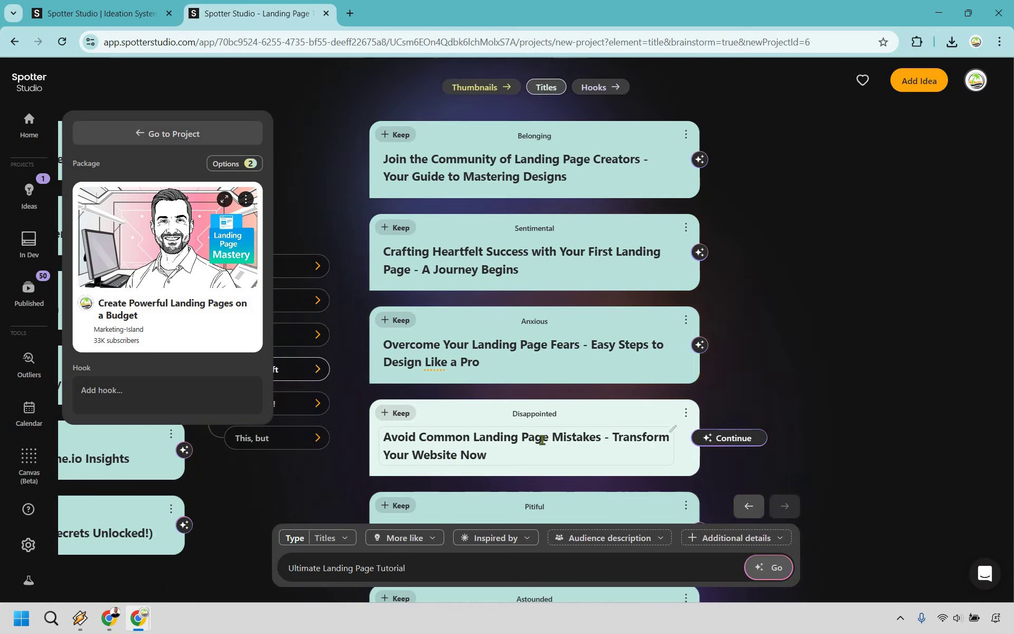
{"action": "left_click", "coordinate": [393, 413]}
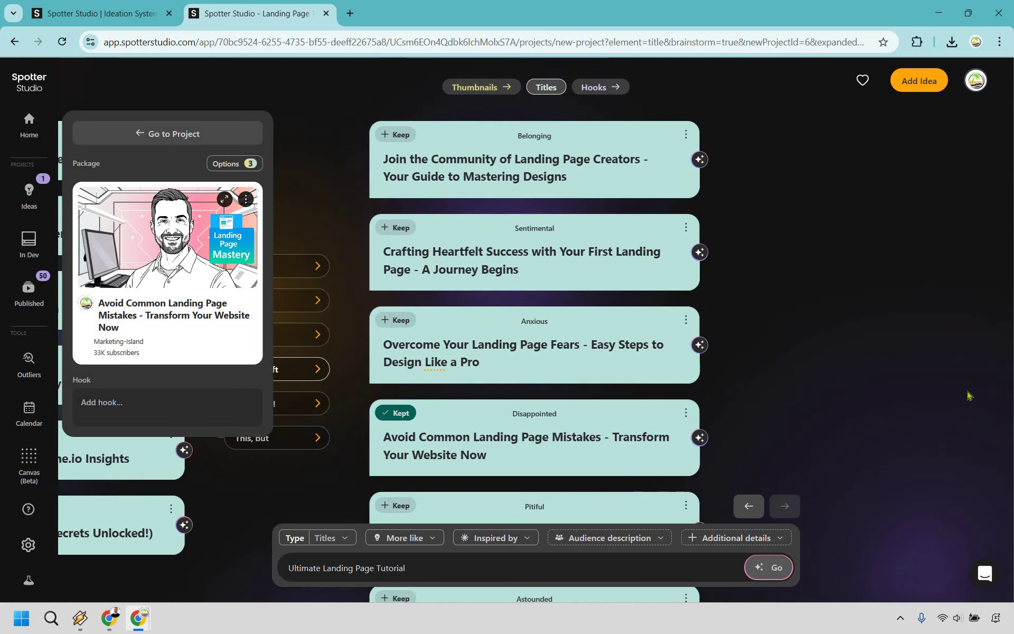
Brainstorm hooks and keep "Revolutionize your website with expert-led landing page tips, avoiding costly mistakes in minutes."
{"action": "left_click", "coordinate": [594, 87]}
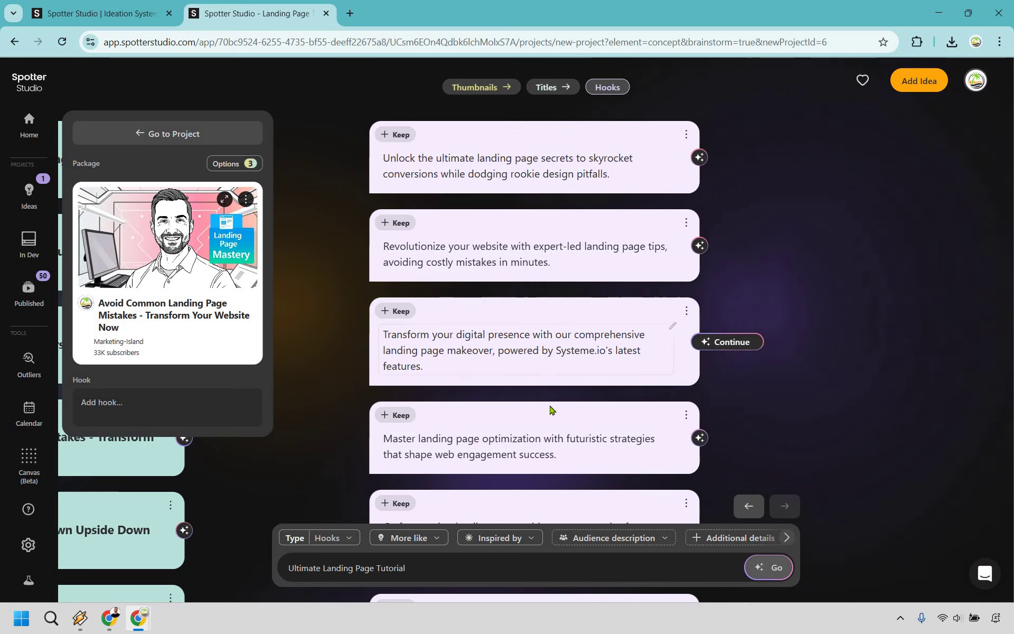
{"action": "scroll", "coordinate": [565, 317], "scroll_direction": "down", "scroll_amount": 3}
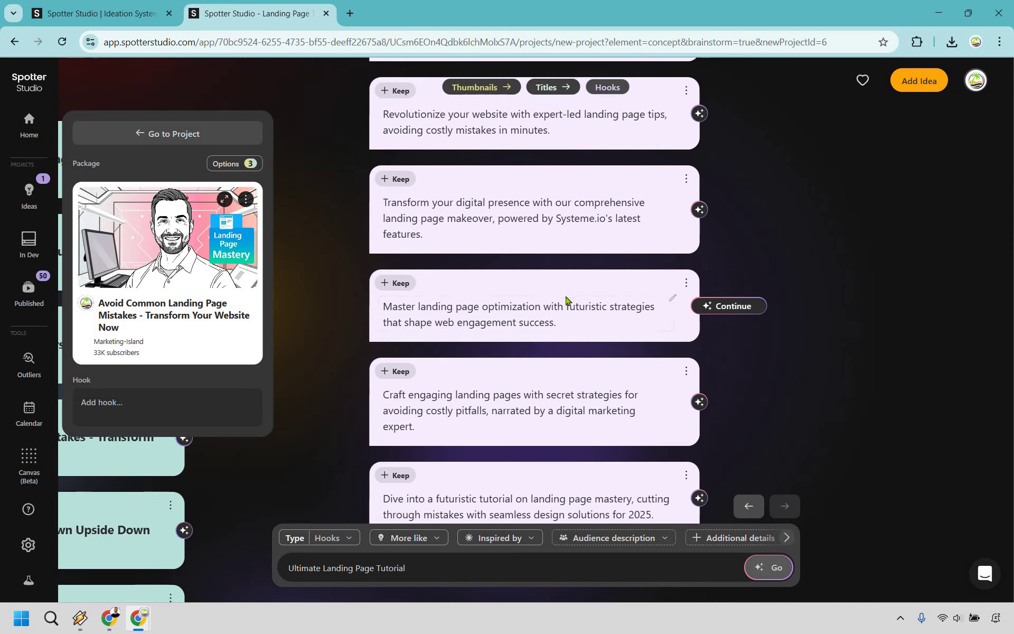
{"action": "scroll", "coordinate": [562, 333], "scroll_direction": "down", "scroll_amount": 2}
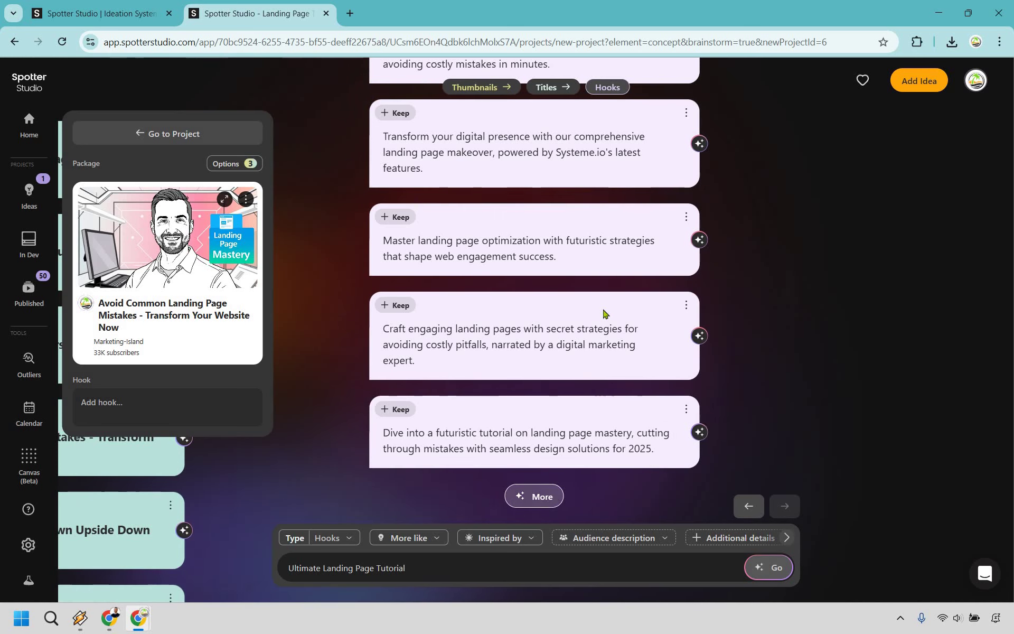
{"action": "scroll", "coordinate": [506, 288], "scroll_direction": "up", "scroll_amount": 1}
{"action": "scroll", "coordinate": [506, 288], "scroll_direction": "up", "scroll_amount": 3}
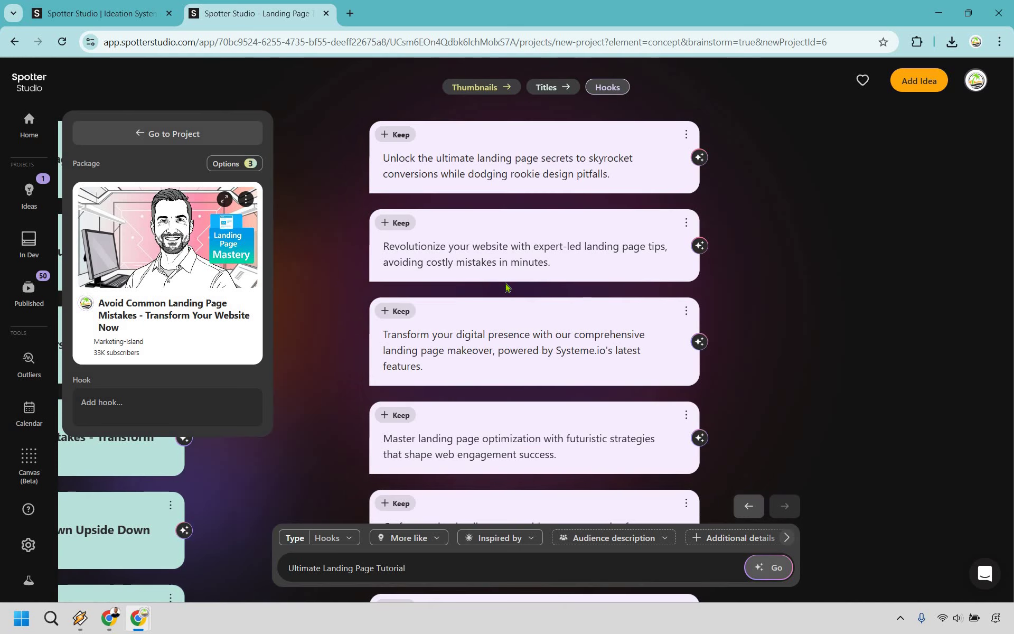
{"action": "left_click", "coordinate": [403, 226]}
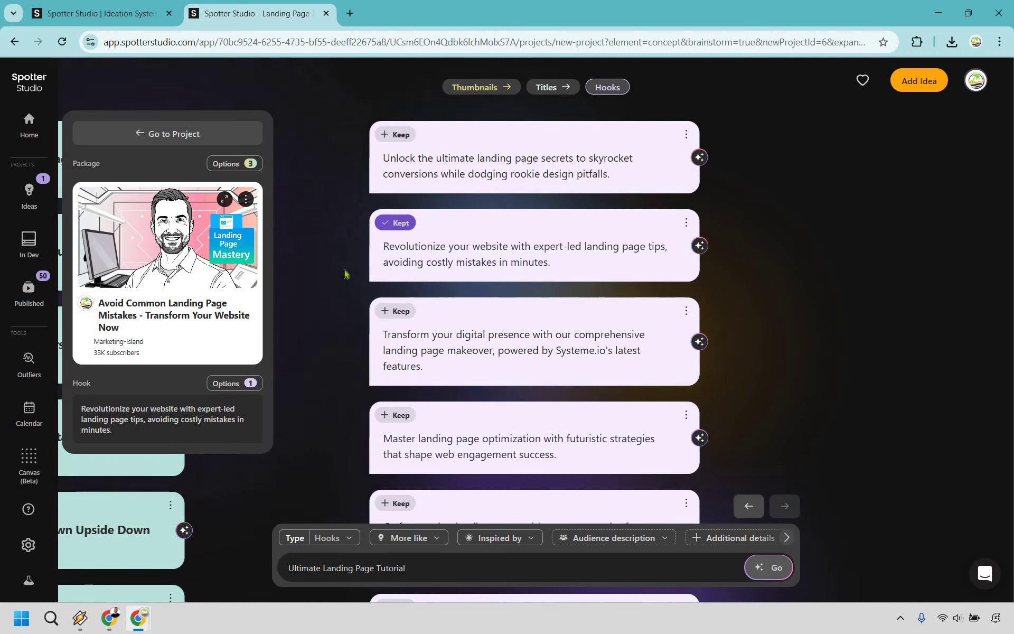
Return to the landing page project and examine its detail properties, including the status options and the sponsor field
{"action": "left_click", "coordinate": [192, 135]}
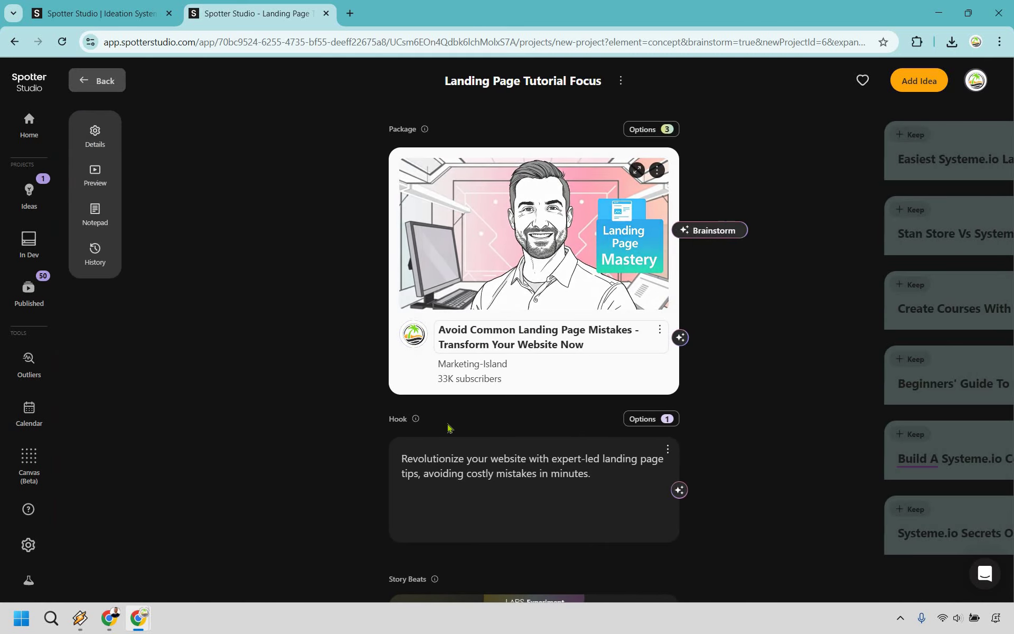
{"action": "left_click", "coordinate": [80, 139]}
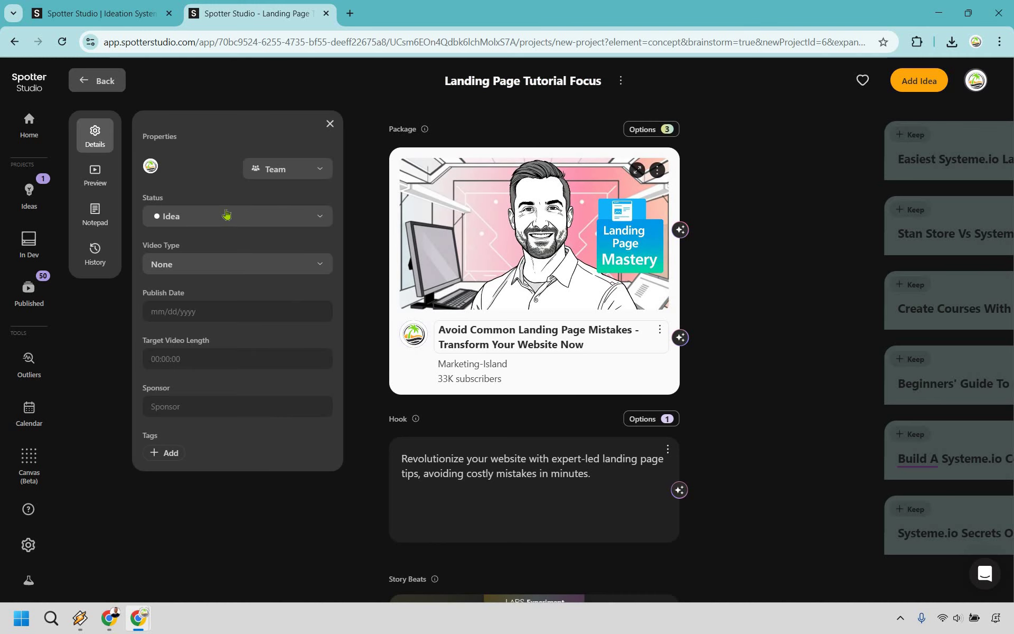
{"action": "left_click", "coordinate": [225, 212]}
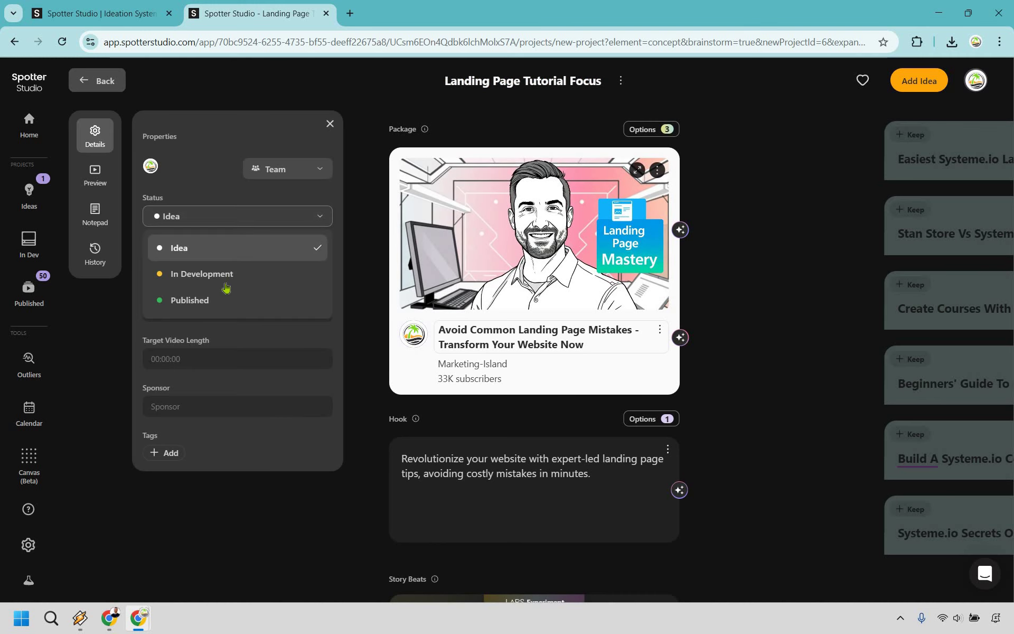
{"action": "left_click", "coordinate": [205, 189]}
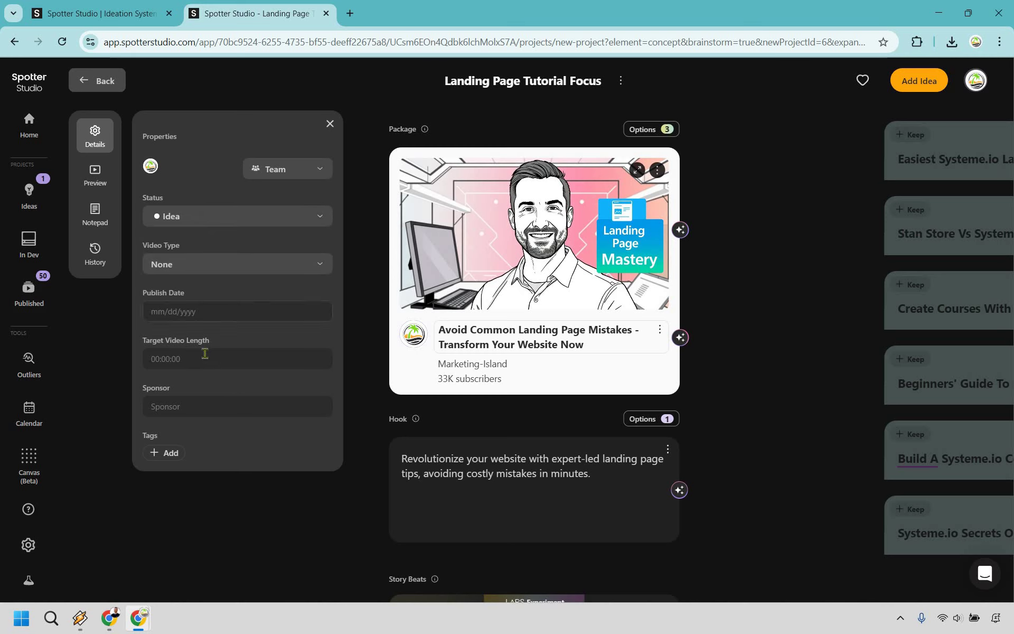
{"action": "left_click", "coordinate": [190, 408]}
{"action": "left_click", "coordinate": [215, 217]}
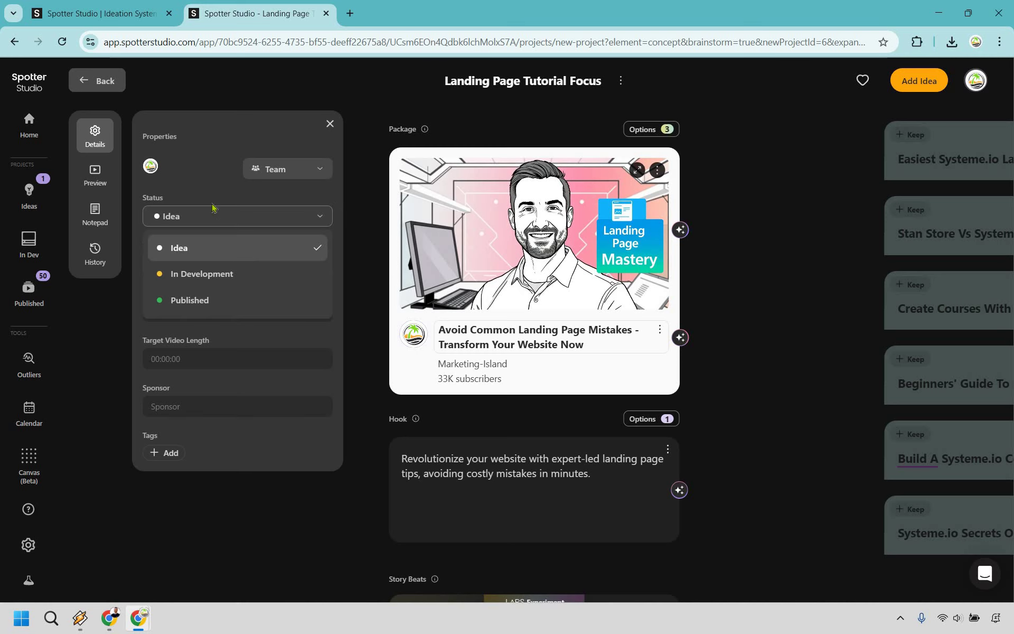
{"action": "left_click", "coordinate": [191, 185]}
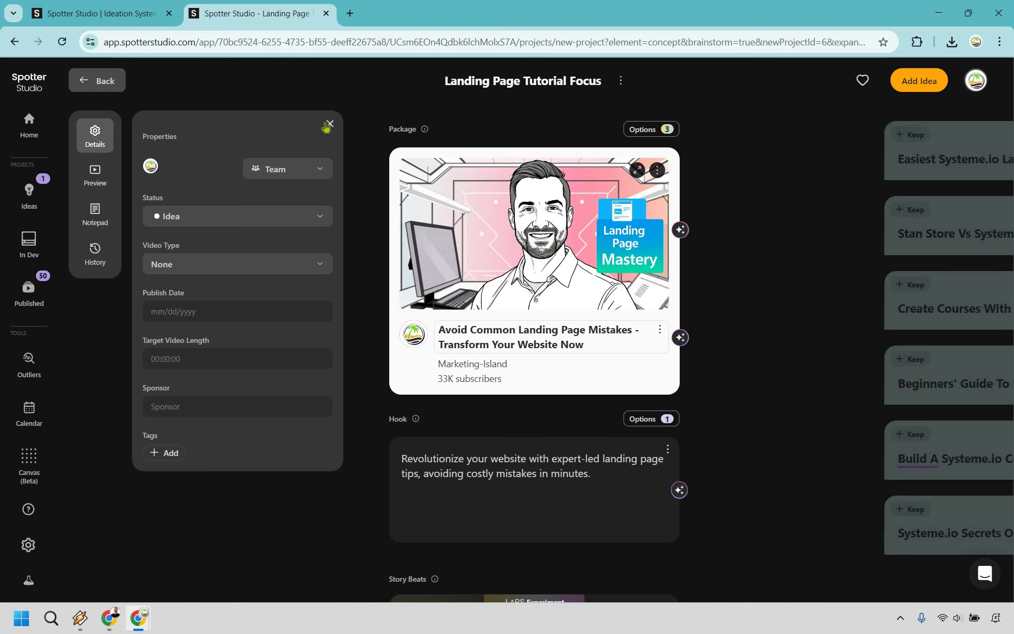
Look through the project's YouTube preview, notepad and history
{"action": "left_click", "coordinate": [97, 176]}
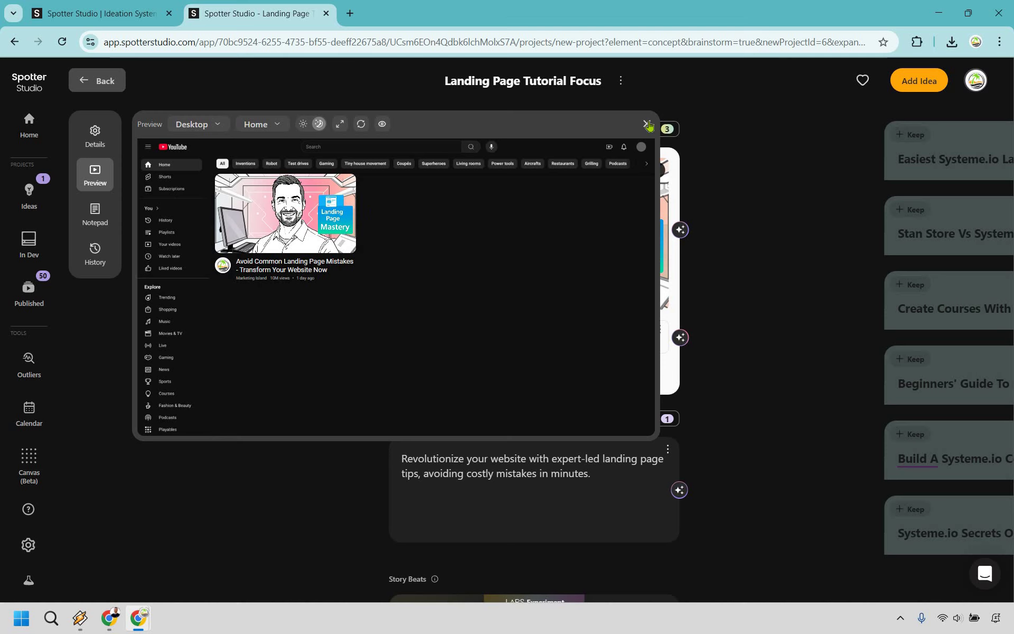
{"action": "left_click", "coordinate": [96, 214]}
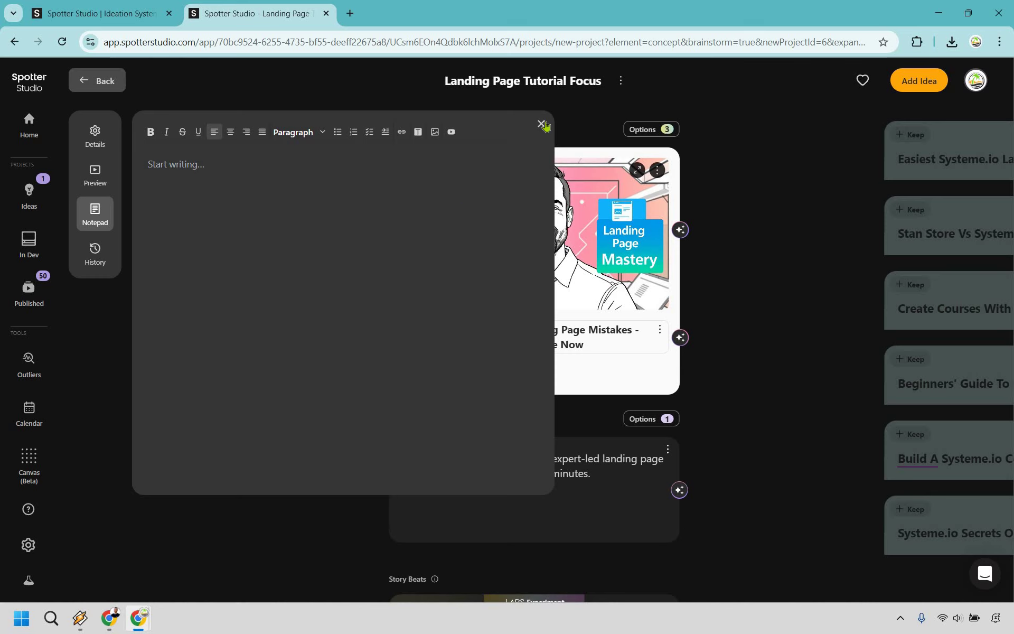
{"action": "left_click", "coordinate": [93, 260]}
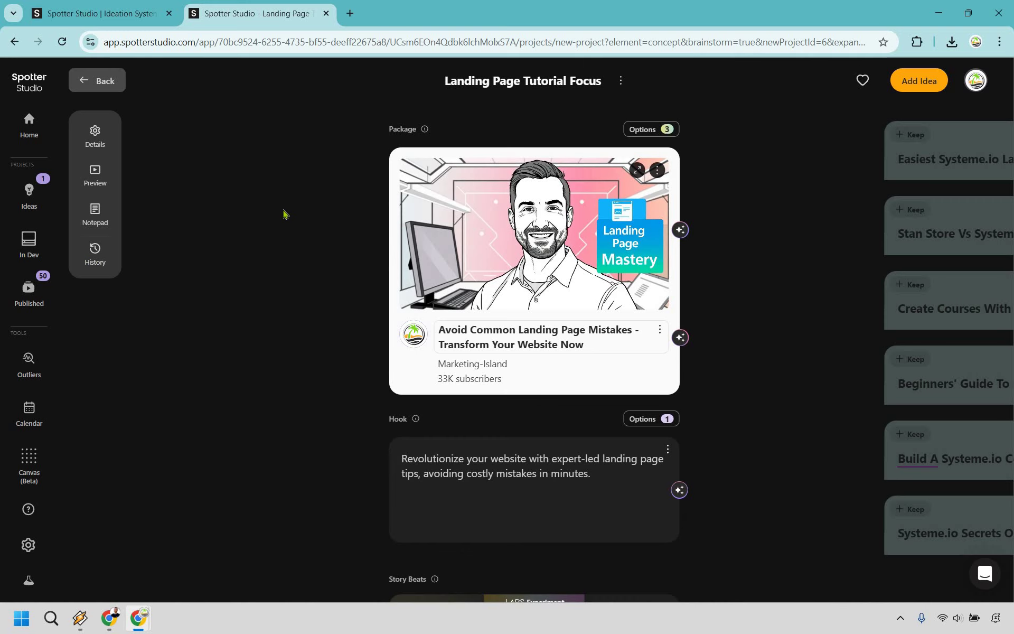
Go to the ideas list and move "Avoid Common Landing Page Mistakes - Transform Your Website Now" to development
{"action": "left_click", "coordinate": [28, 192]}
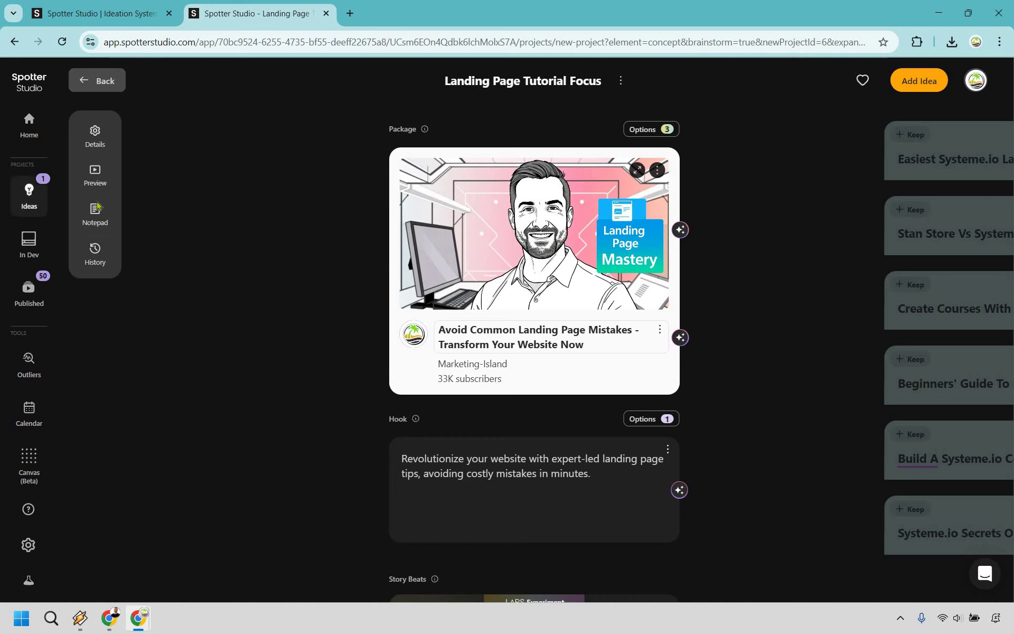
{"action": "left_click", "coordinate": [610, 373]}
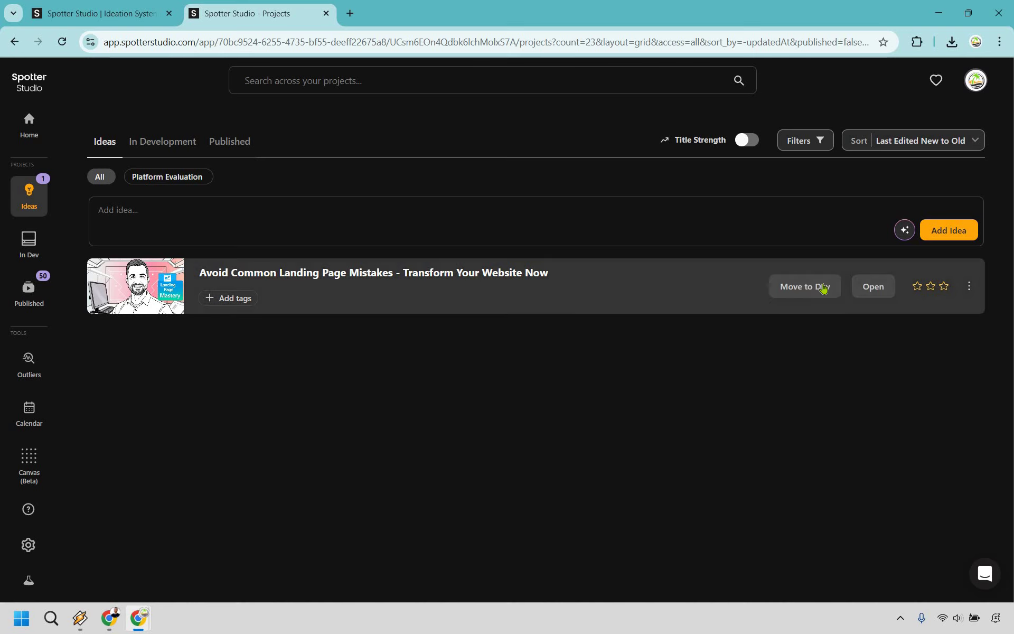
{"action": "left_click", "coordinate": [824, 287]}
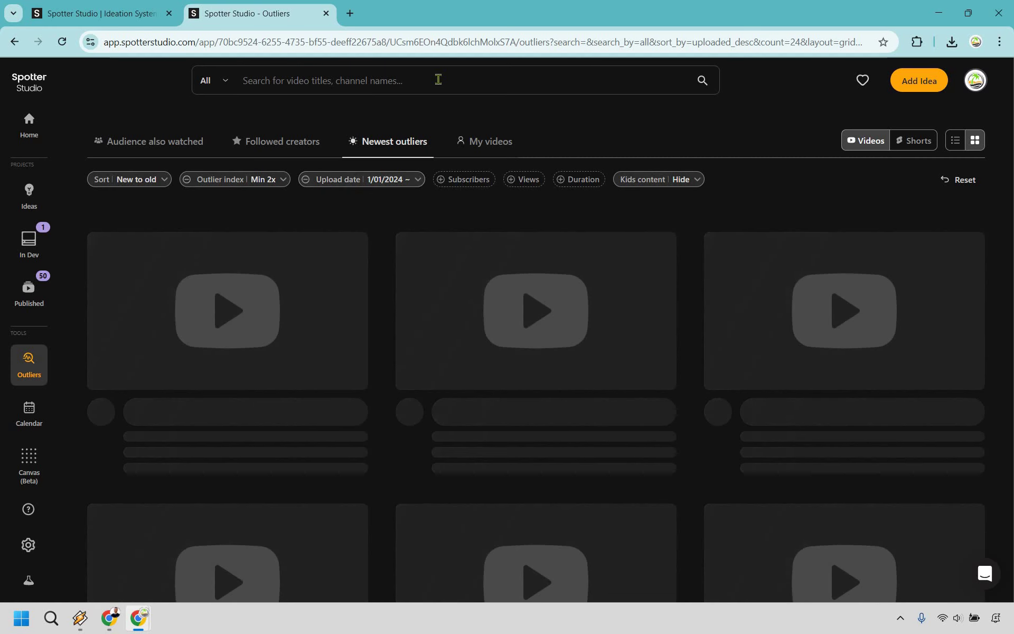
Search the newest outliers for "landing page" and browse the matching videos
{"action": "type", "text": "landng page"}
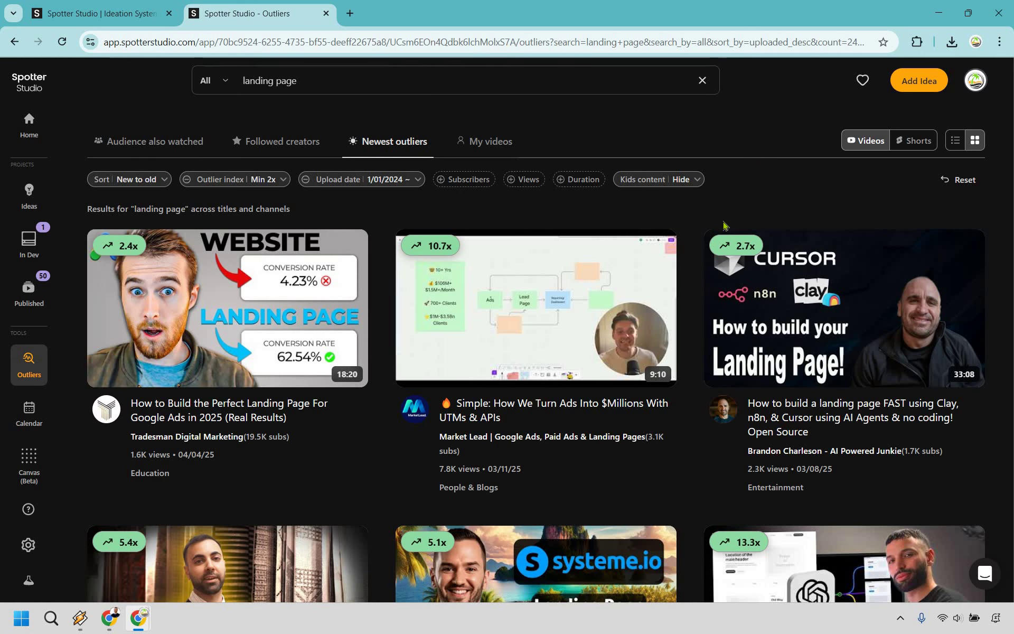
{"action": "scroll", "coordinate": [584, 497], "scroll_direction": "down", "scroll_amount": 2}
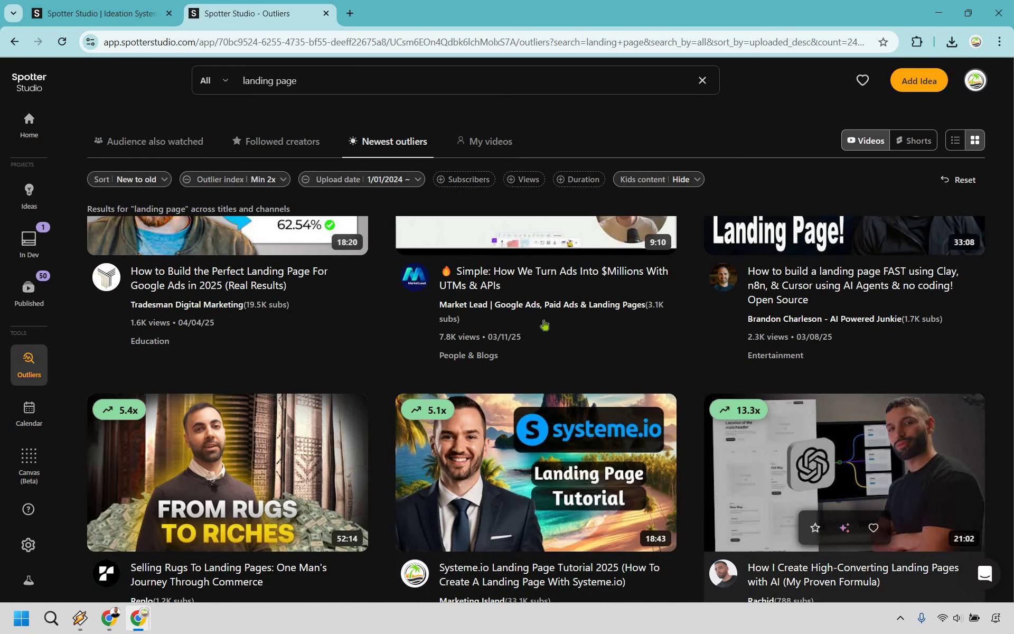
{"action": "scroll", "coordinate": [132, 227], "scroll_direction": "up", "scroll_amount": 2}
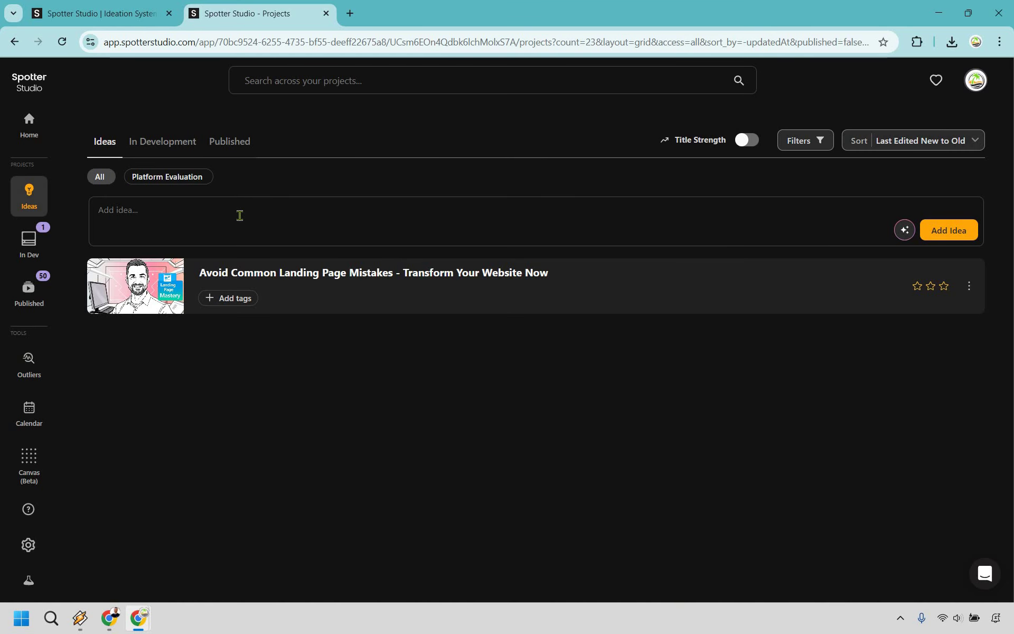
Add a new idea named "email marketing for beginners" to the ideas list
{"action": "left_click", "coordinate": [240, 216]}
{"action": "type", "text": "em"}
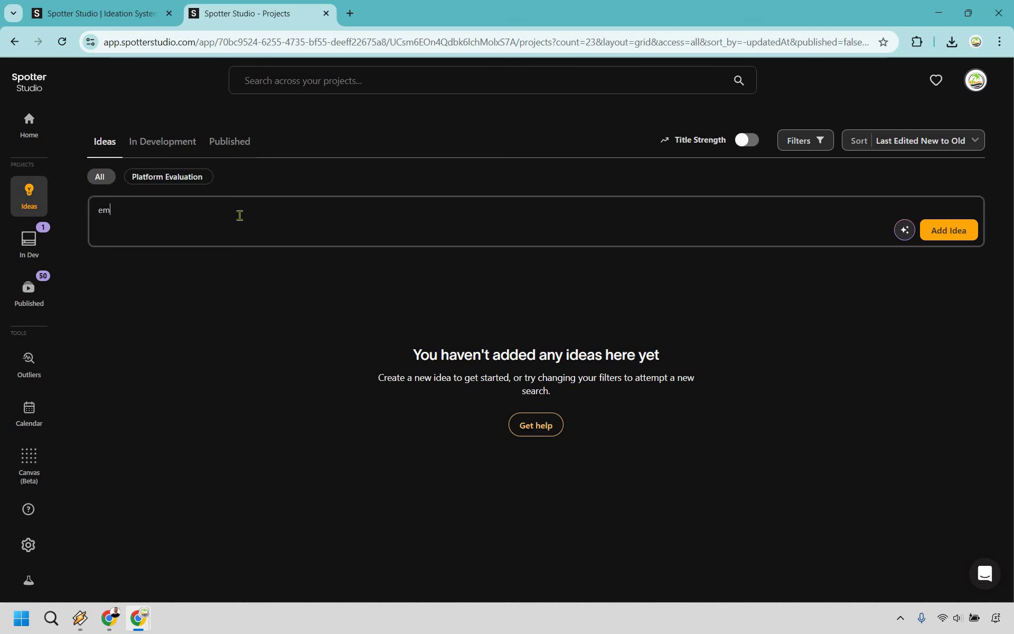
{"action": "type", "text": "ail marketing for beginners"}
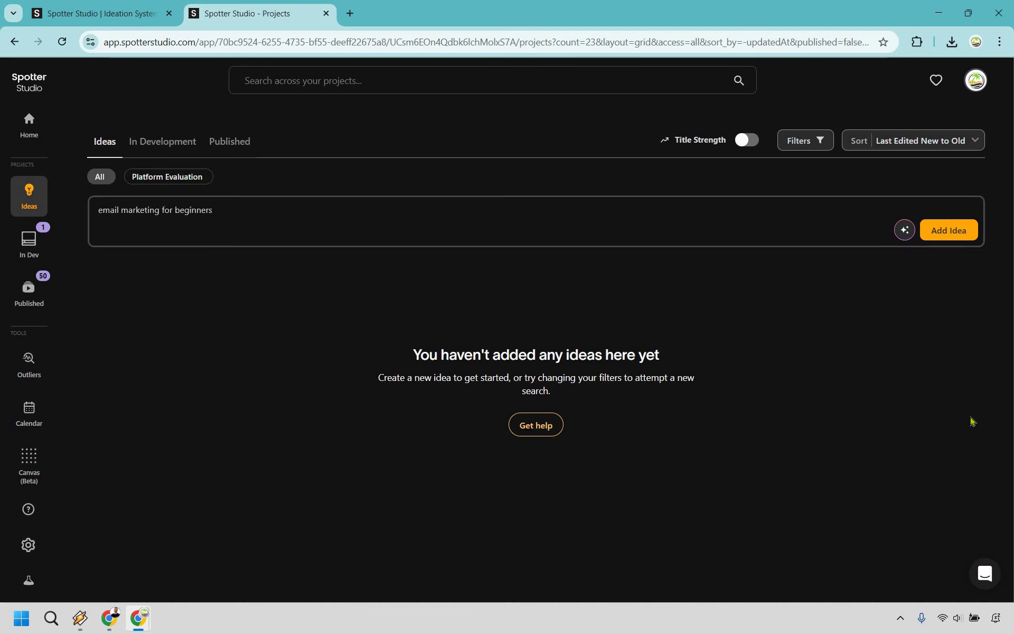
{"action": "key", "text": "Return"}
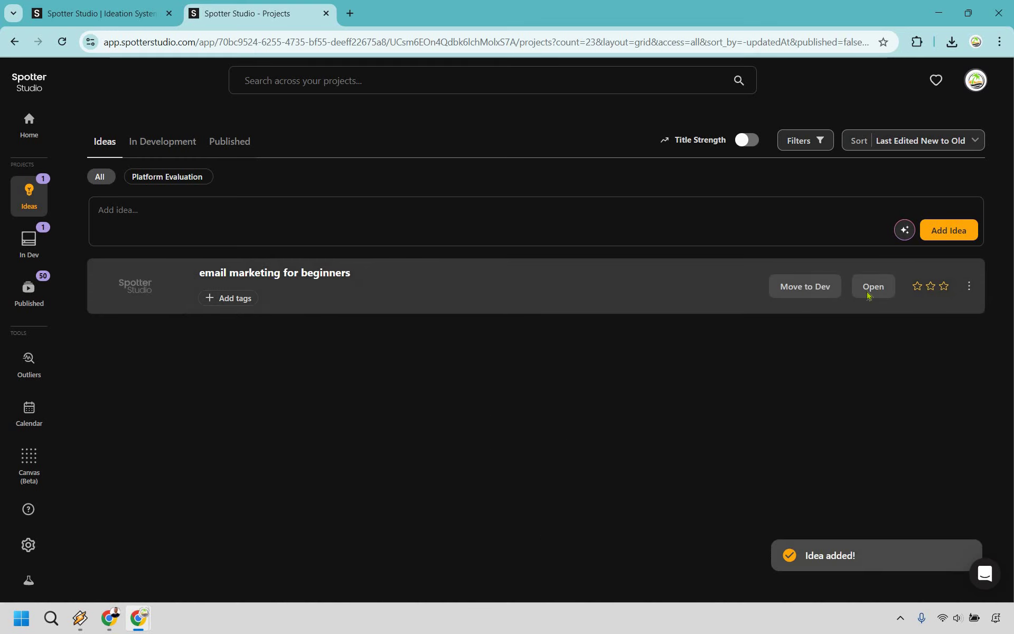
Open the "email marketing for beginners" project to view its thumbnail description field, and return to the newest outliers
{"action": "left_click", "coordinate": [871, 291]}
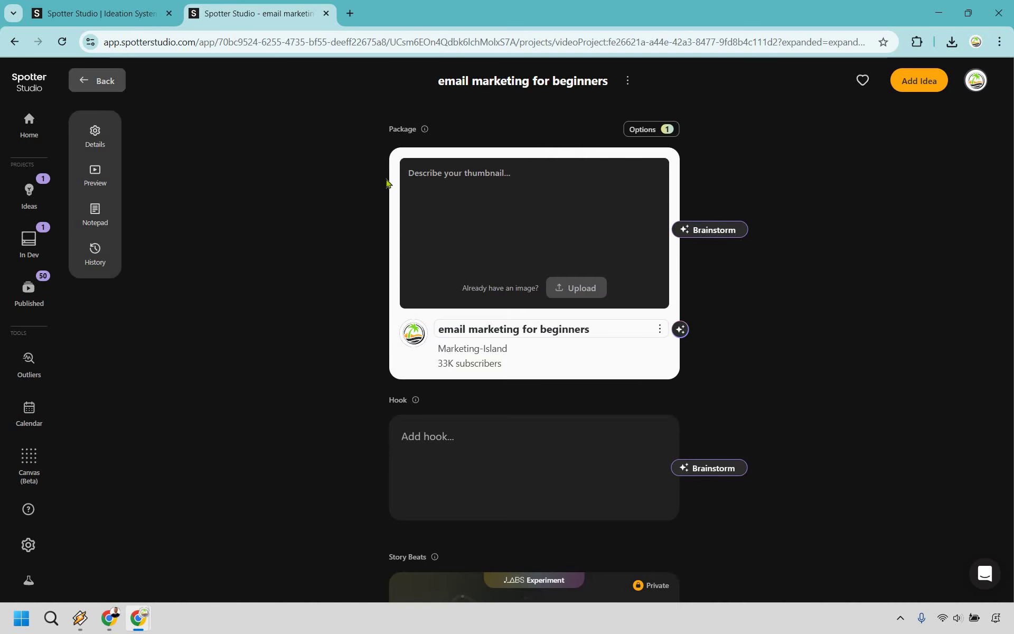
{"action": "left_click", "coordinate": [450, 183]}
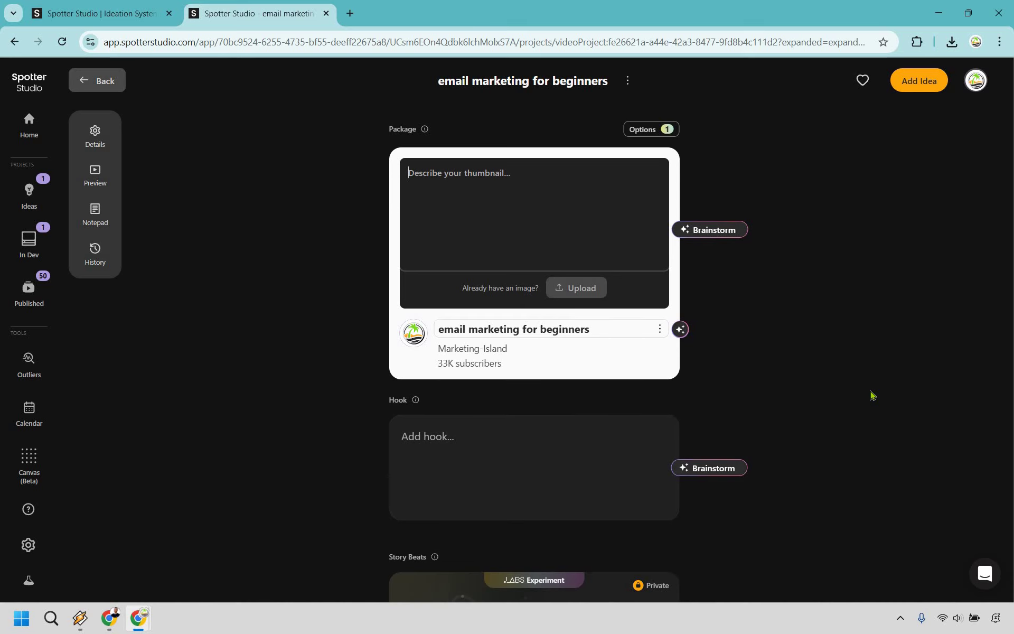
{"action": "left_click", "coordinate": [29, 367]}
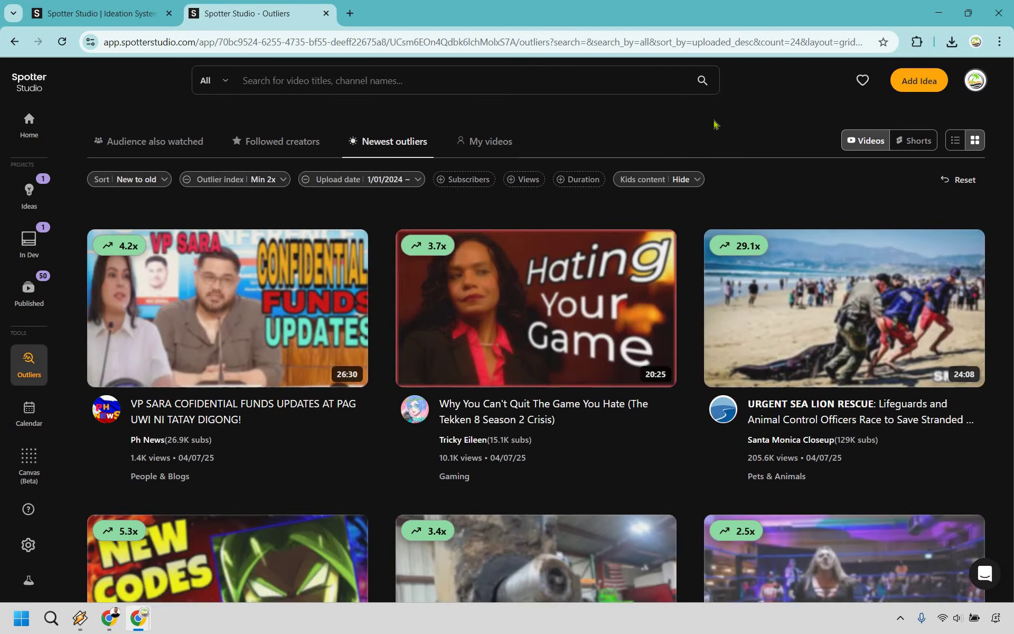